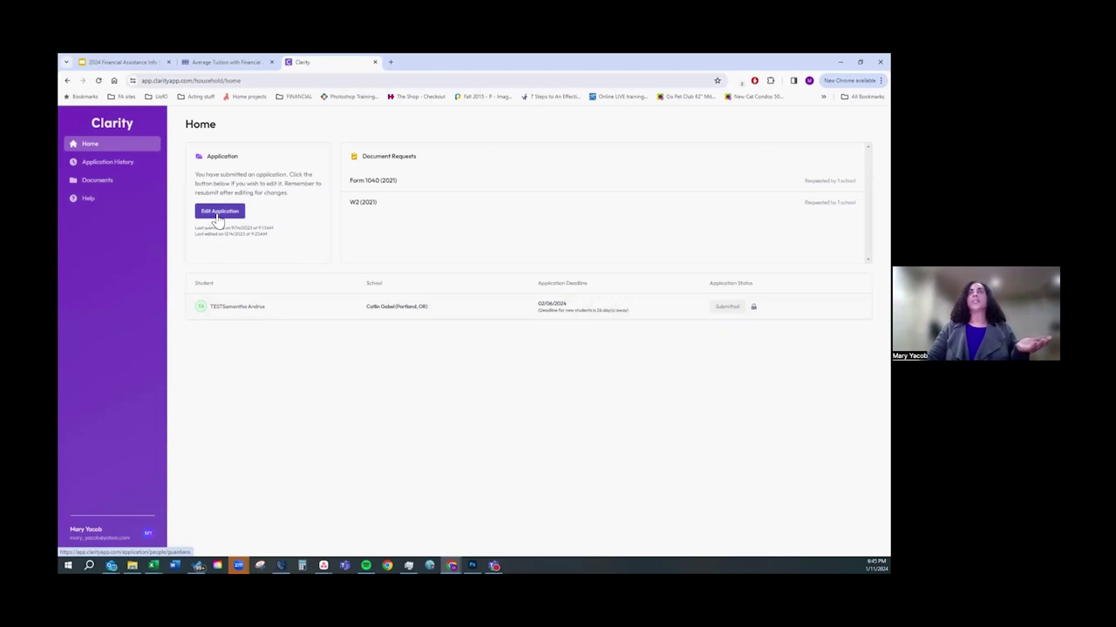
Step: Open the Help Center to look over its article search and collections, and close it to return to the home page
left_click(218, 215)
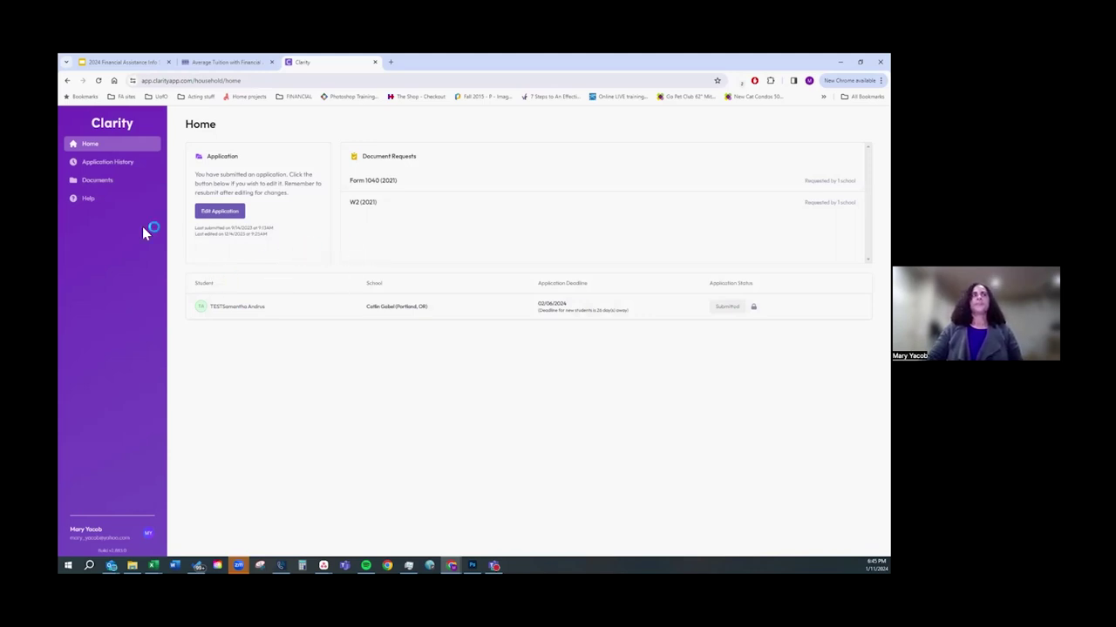
left_click(83, 202)
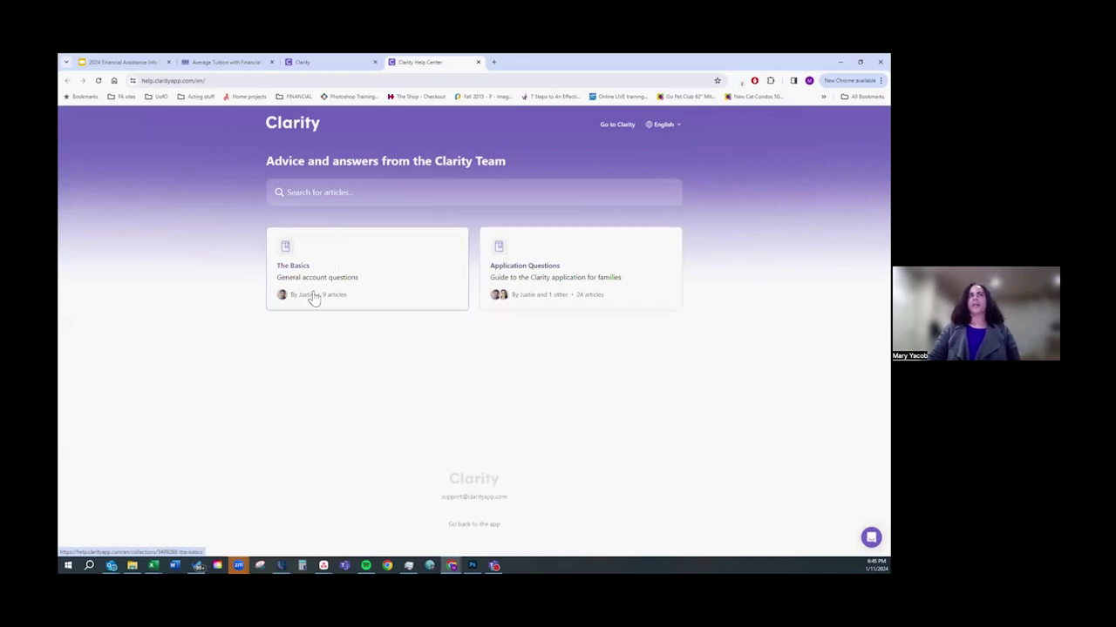
left_click(311, 192)
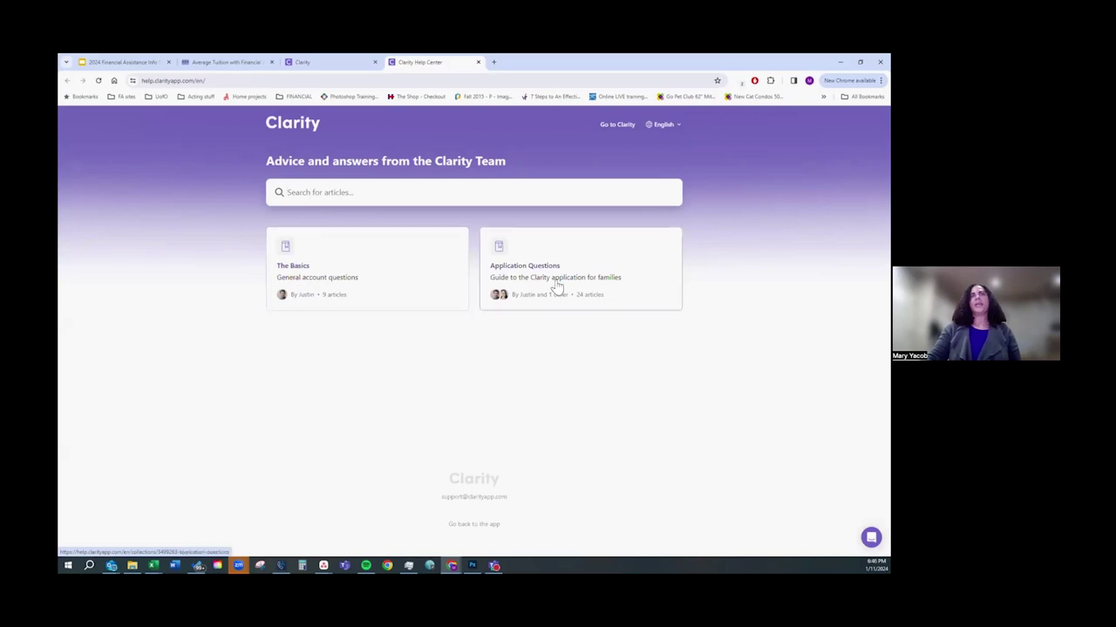
left_click(478, 62)
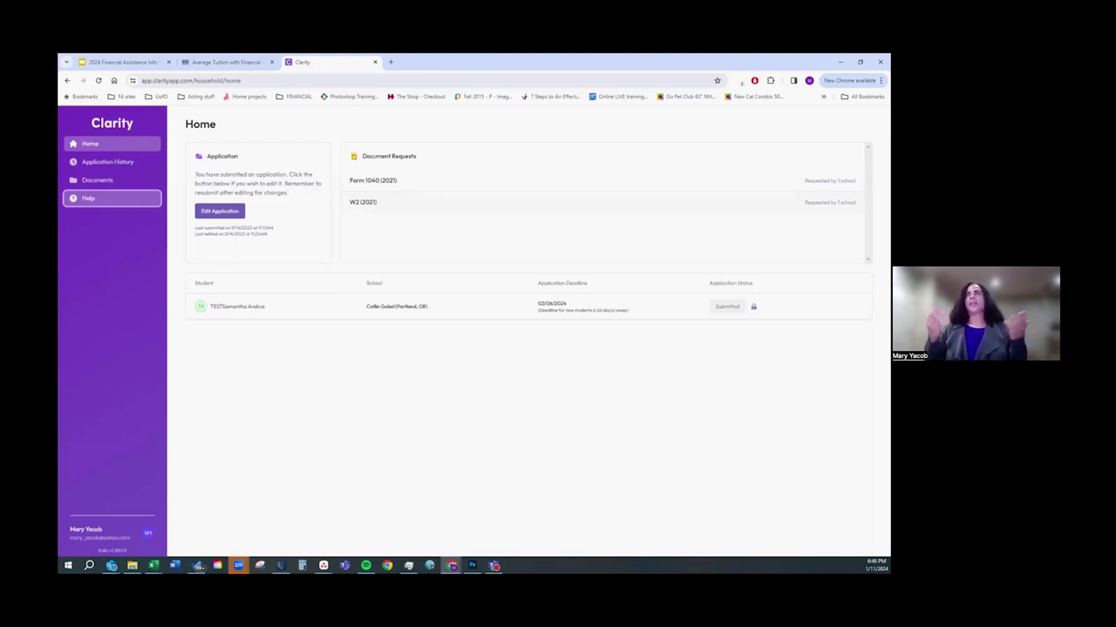
Step: Open the submitted application for editing and save the first guardian's details to continue to the household address
left_click(211, 217)
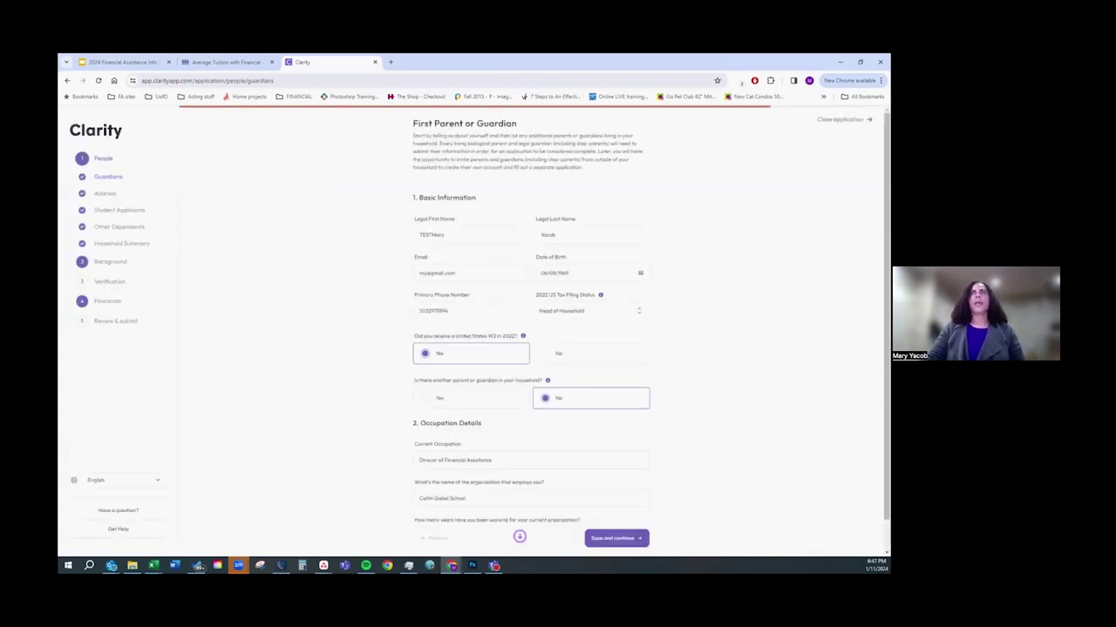
scroll(651, 326, "down", 1)
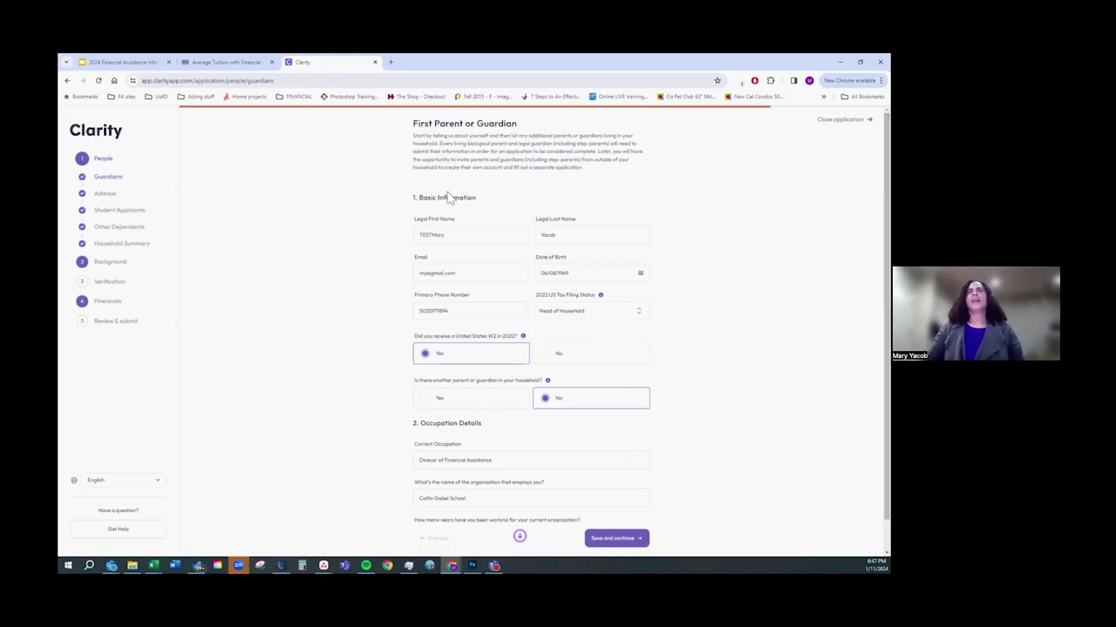
left_click(406, 231)
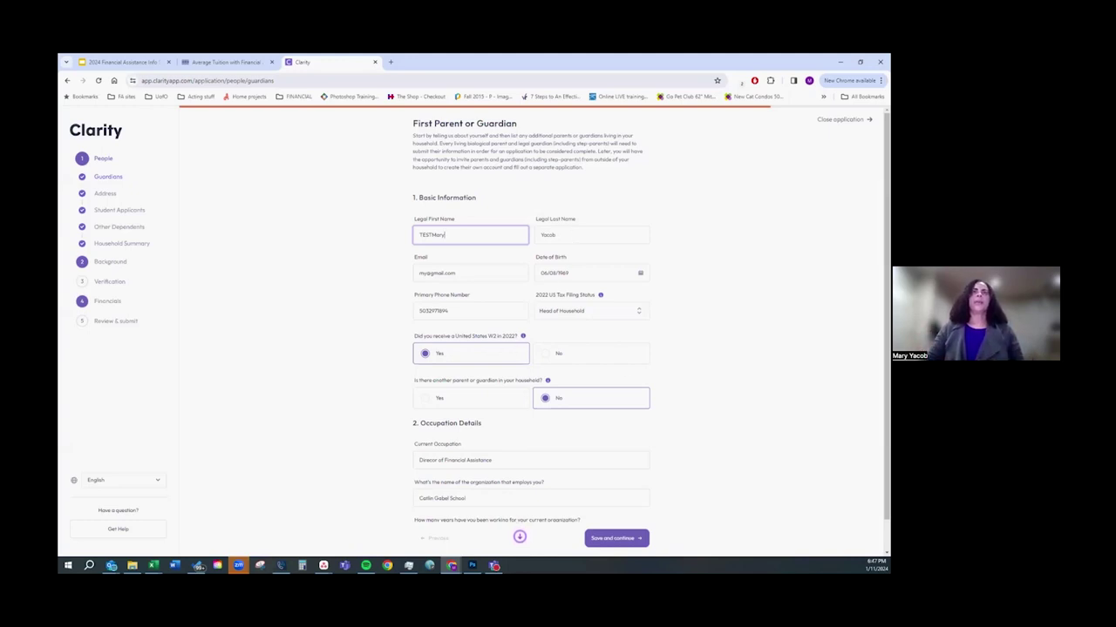
scroll(544, 408, "down", 1)
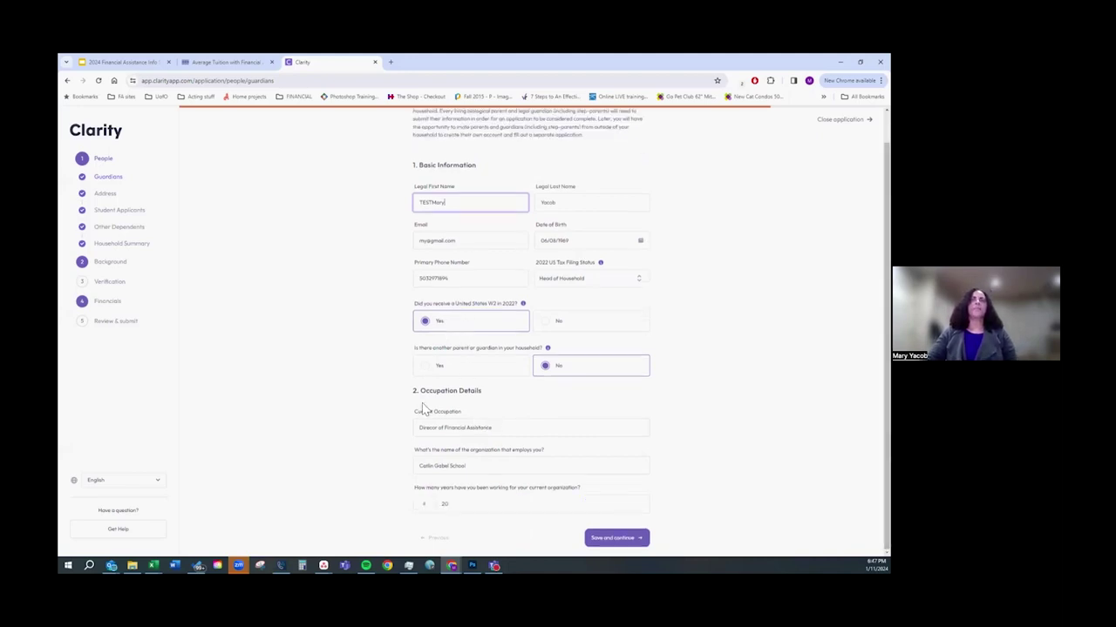
left_click(617, 542)
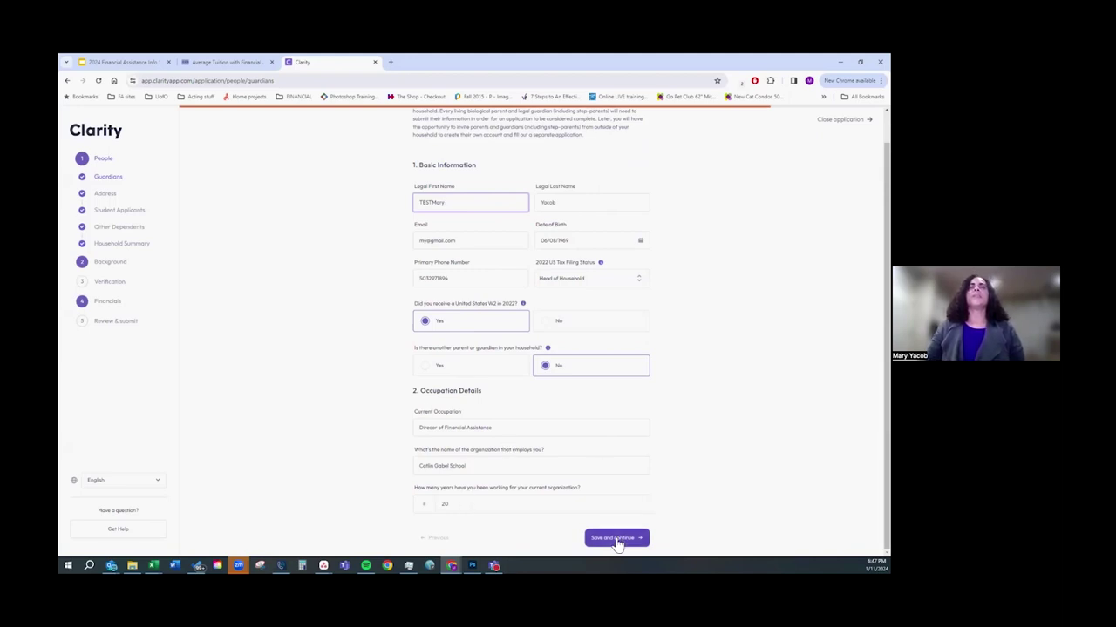
left_click(617, 540)
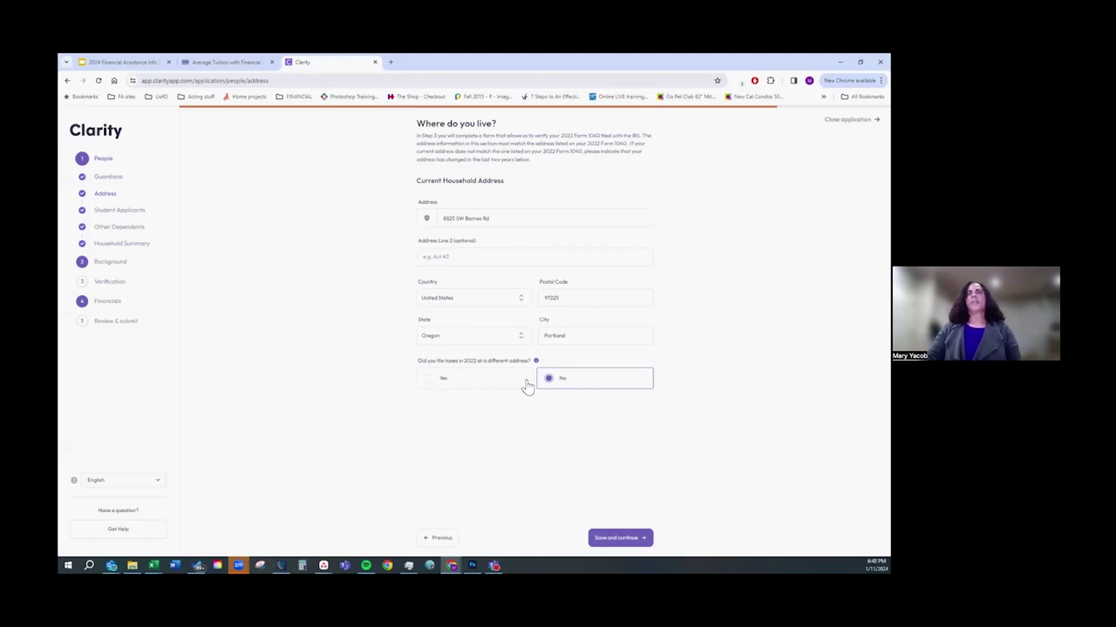
Step: Answer Yes to filing 2022 taxes at a different address and view the tax filing address fields
left_click(430, 382)
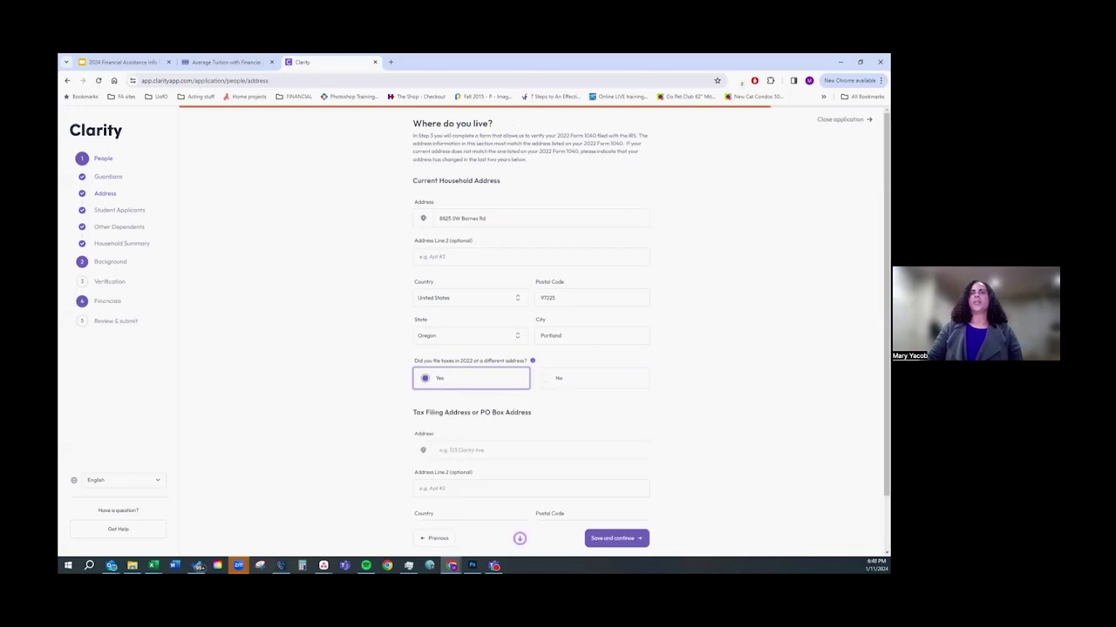
scroll(558, 415, "down", 1)
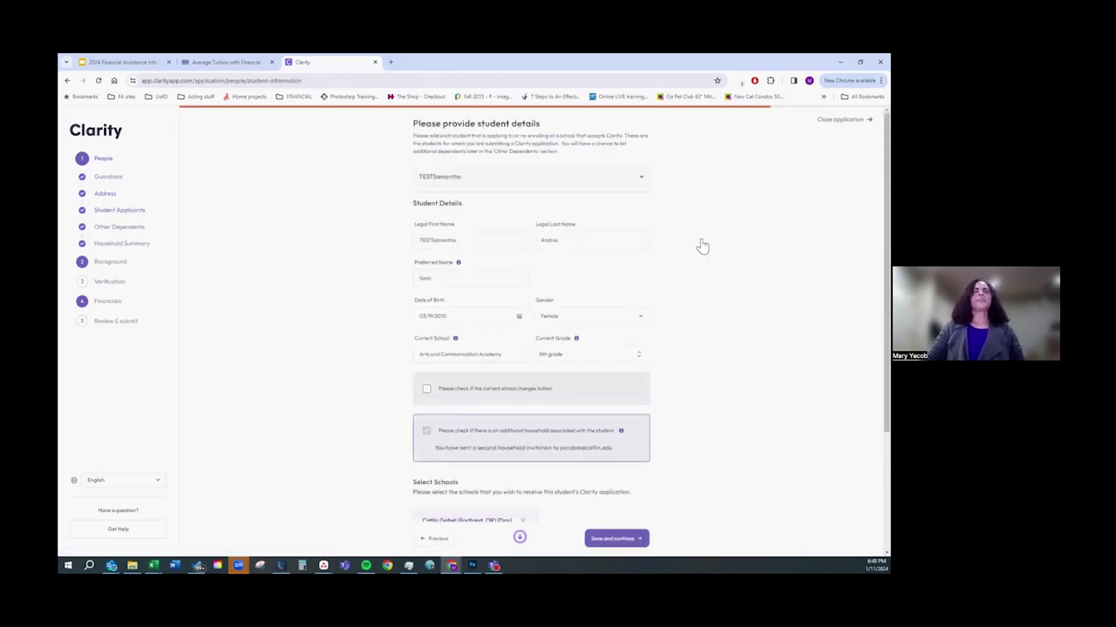
Step: Review the student applicant's details, selected schools and tuition contribution question, checking the Other Dependents section in between
scroll(703, 247, "down", 2)
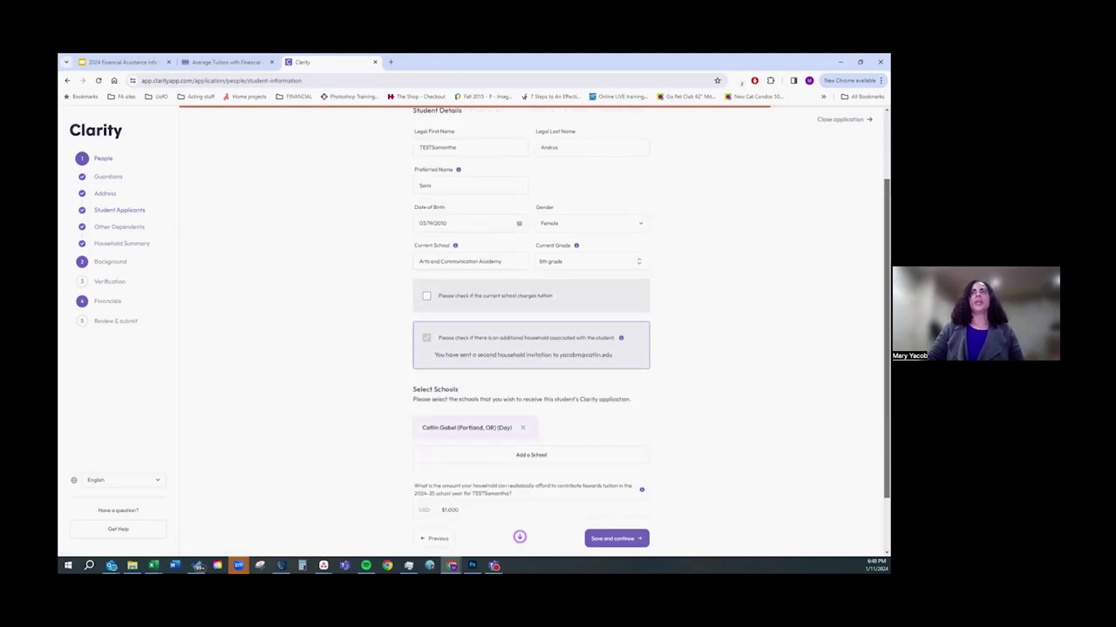
scroll(651, 327, "down", 2)
scroll(530, 332, "up", 4)
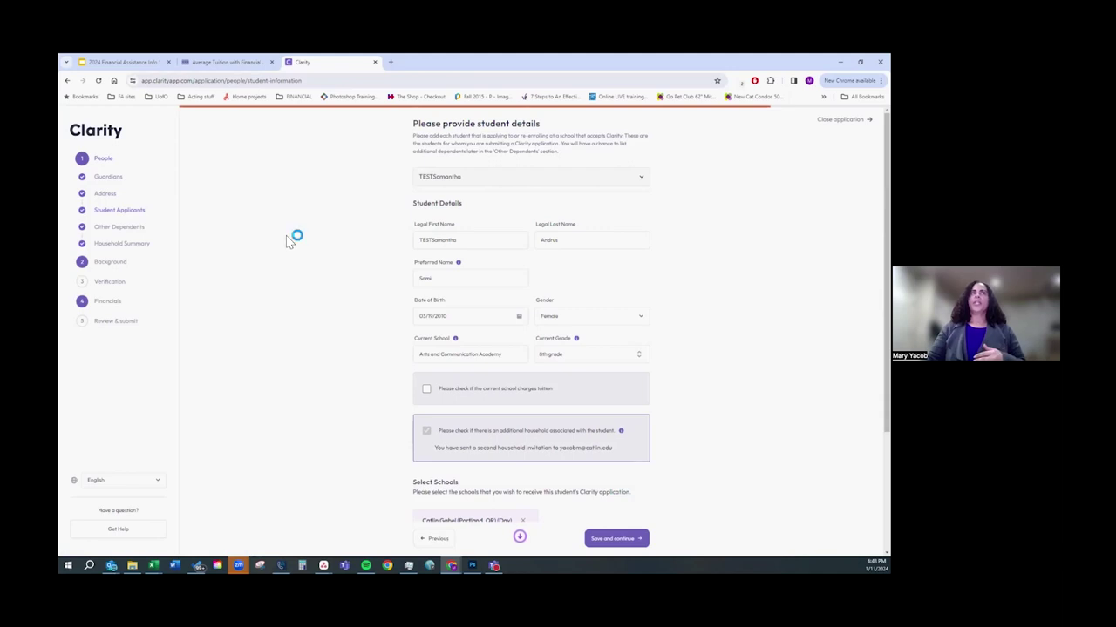
left_click(120, 229)
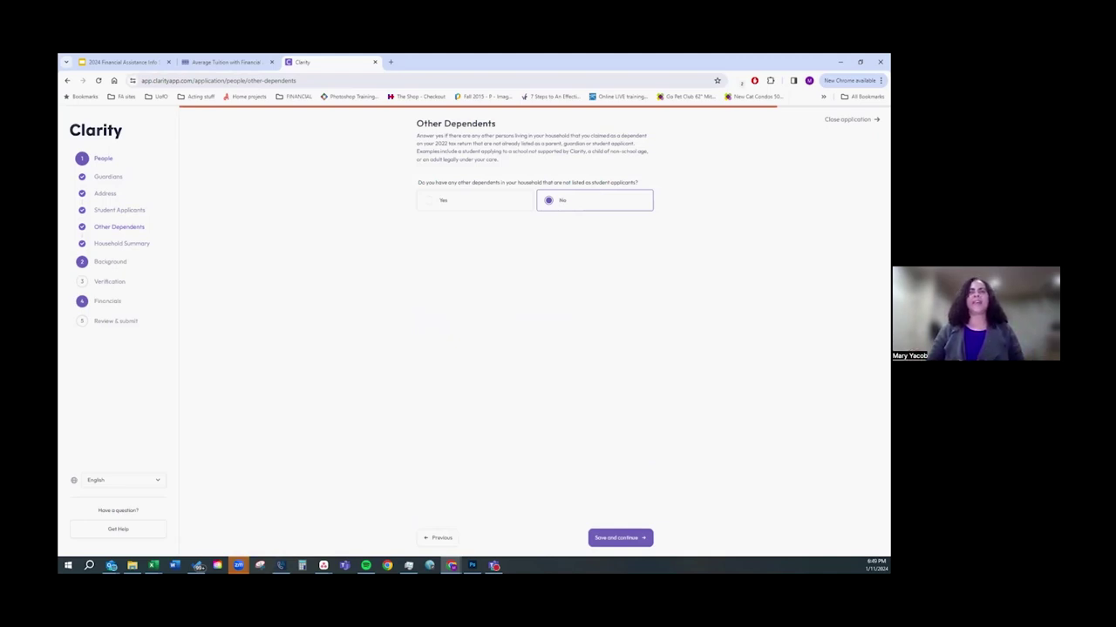
left_click(125, 214)
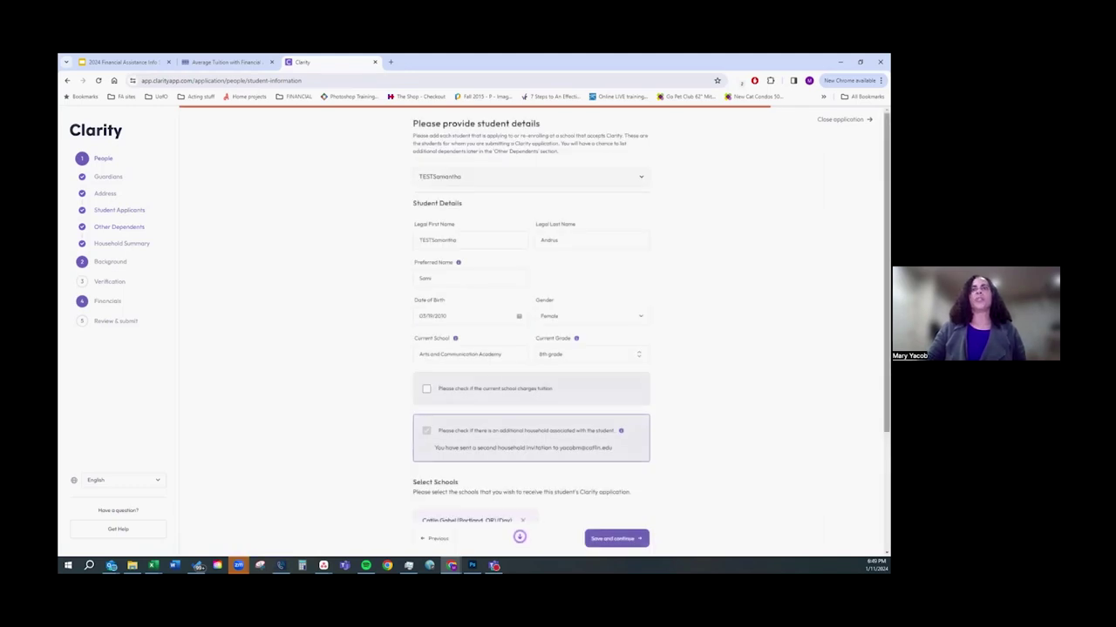
left_click(520, 536)
left_click(604, 539)
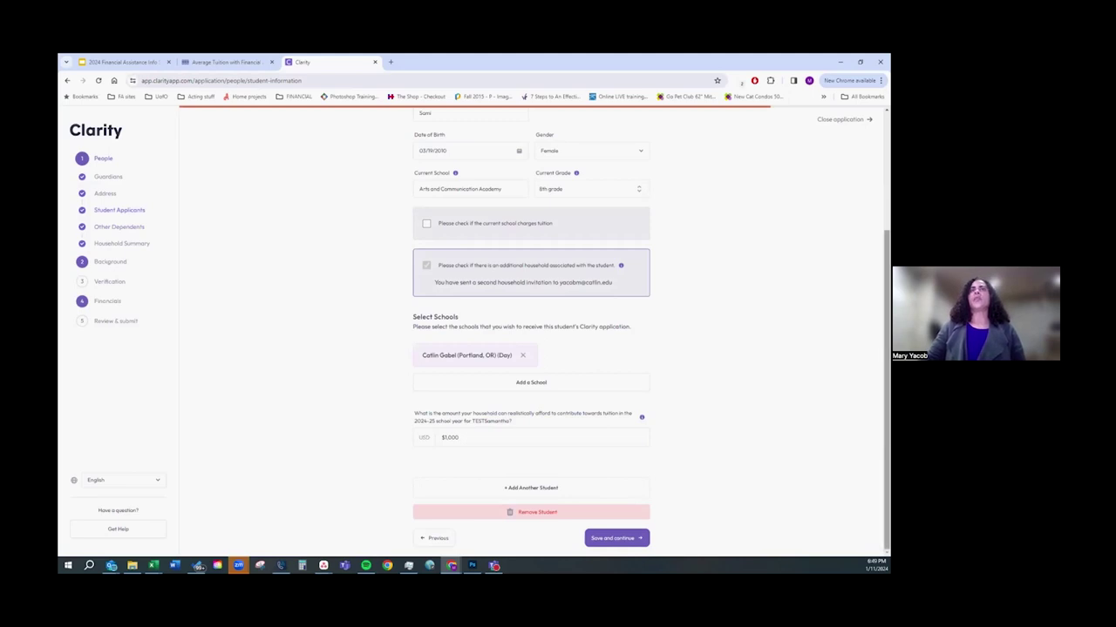
Step: Try to add Clarity Academy - South Campus (Seattle, WA) to the student's selected schools, and discard the entry
left_click(511, 388)
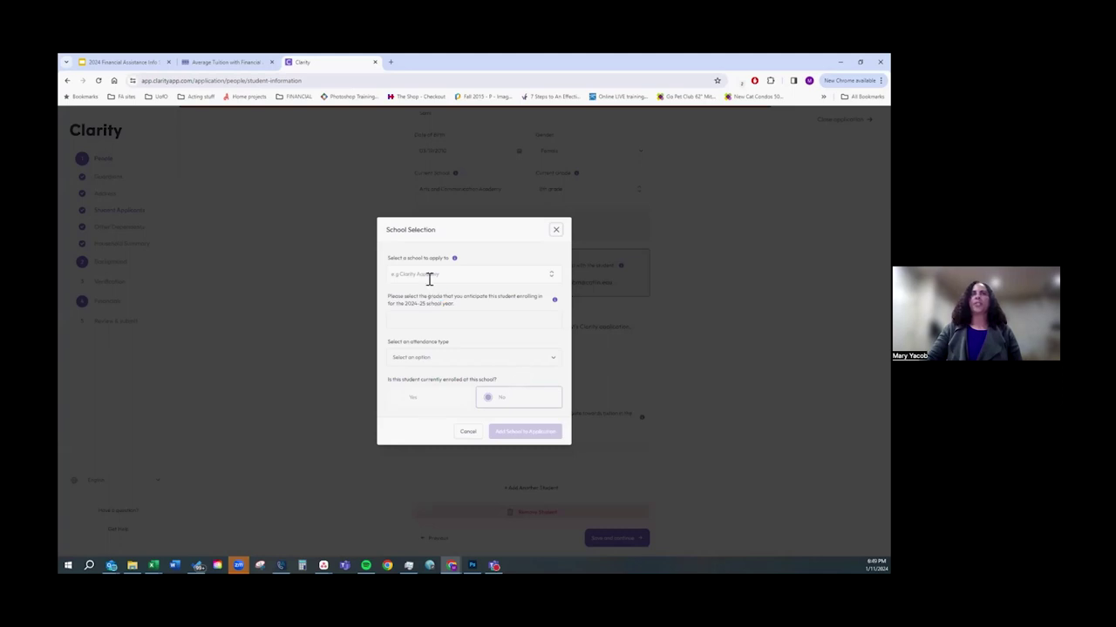
left_click(424, 275)
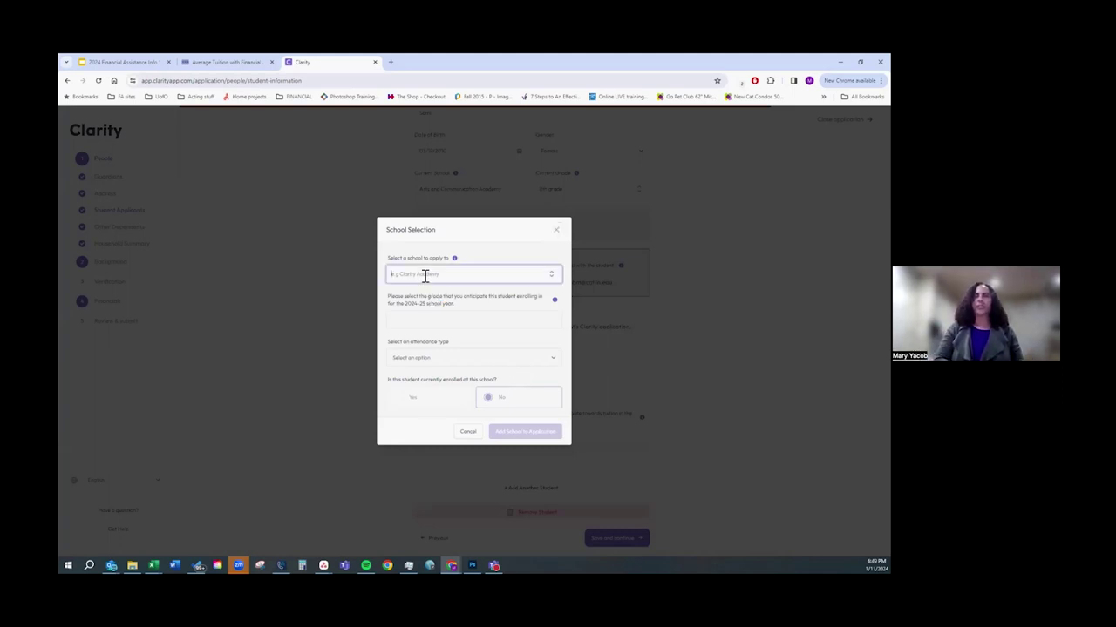
type("clarity")
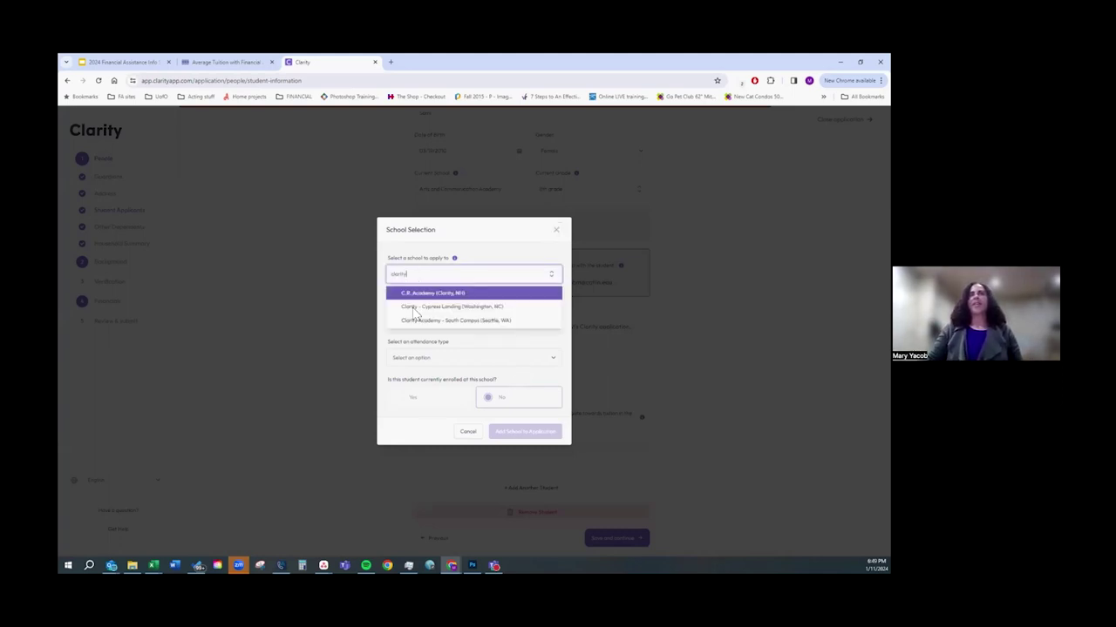
left_click(435, 310)
left_click(436, 323)
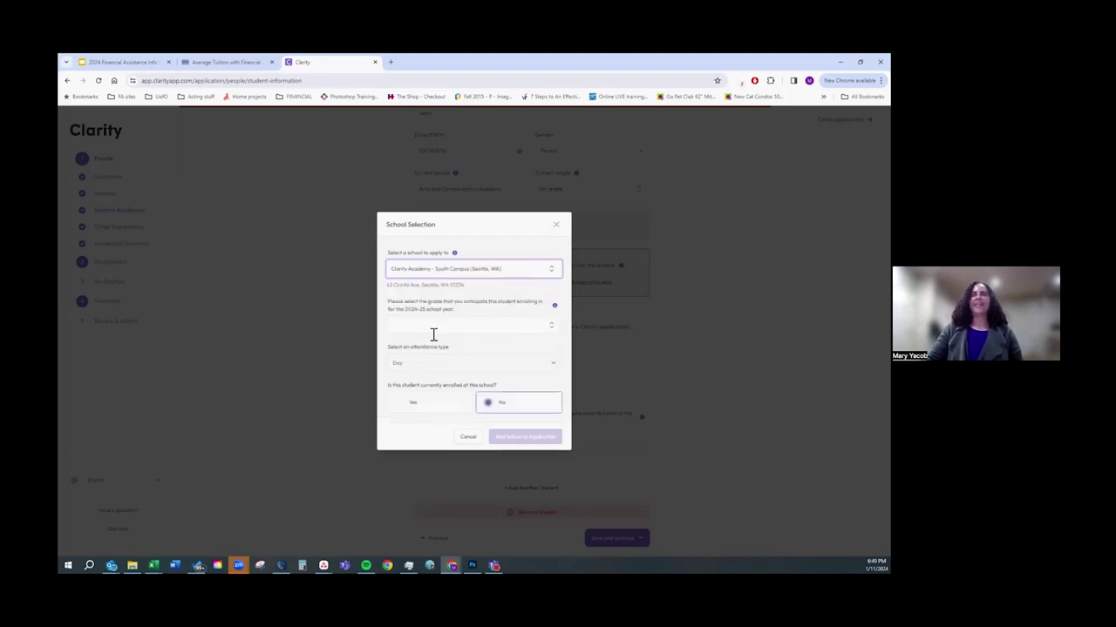
left_click(463, 322)
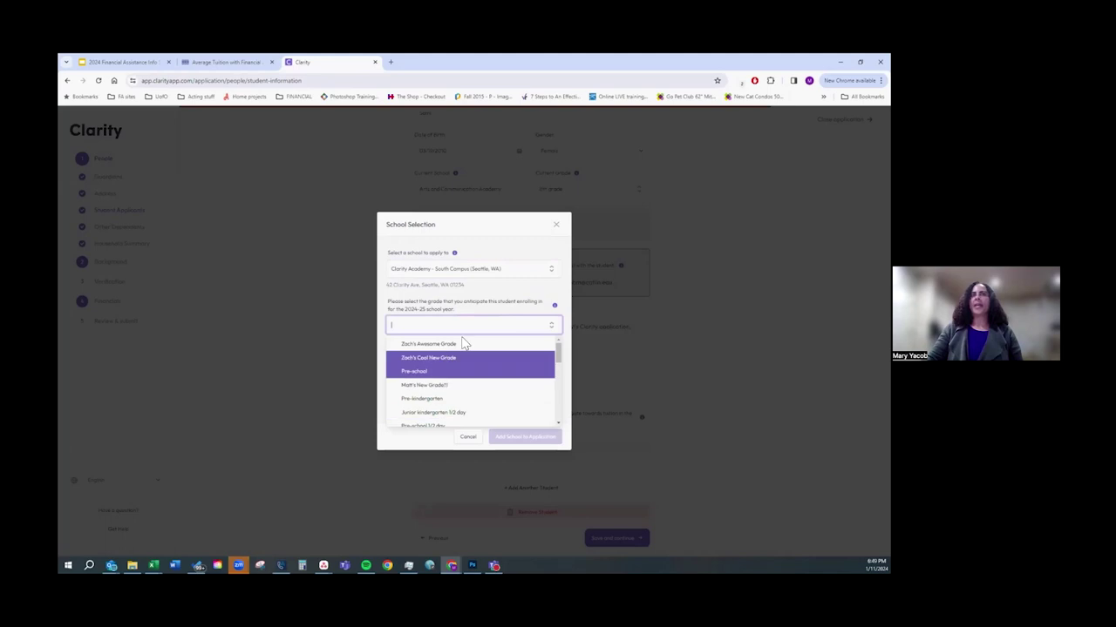
left_click(507, 234)
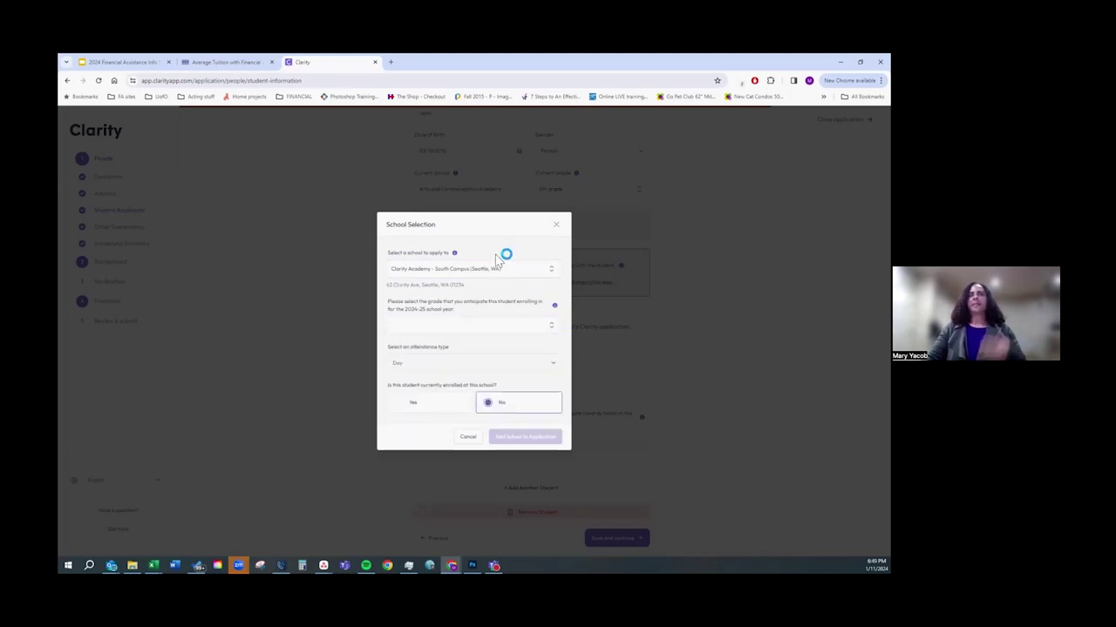
left_click(556, 225)
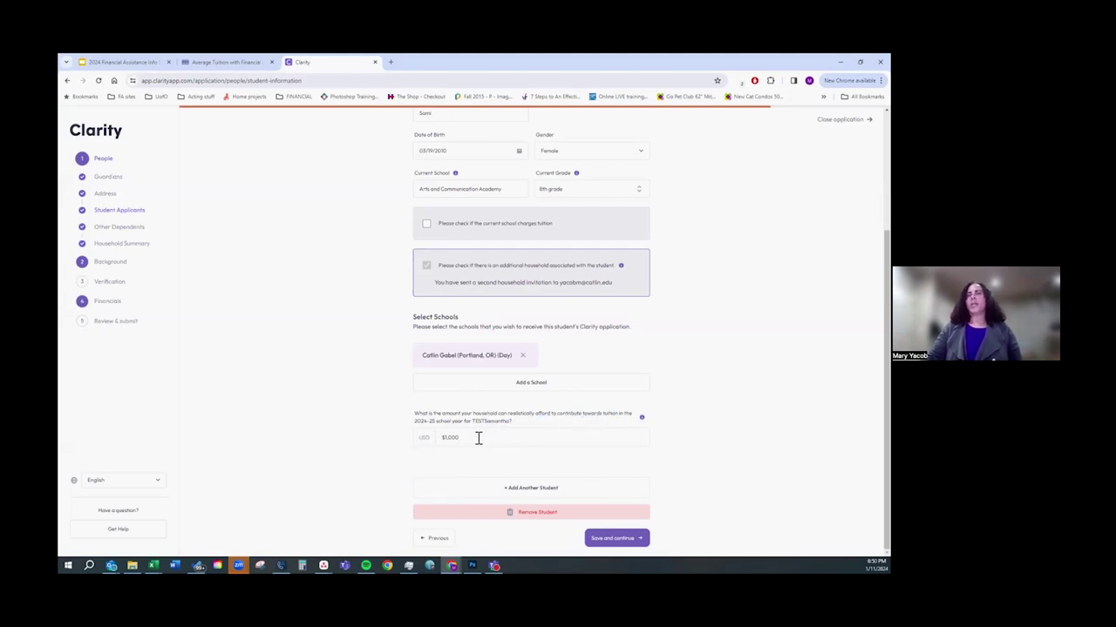
Step: Inspect the affordable tuition contribution amount, and read the salaries and self-employment explanations in the Financials section's taxable income page
double_click(442, 437)
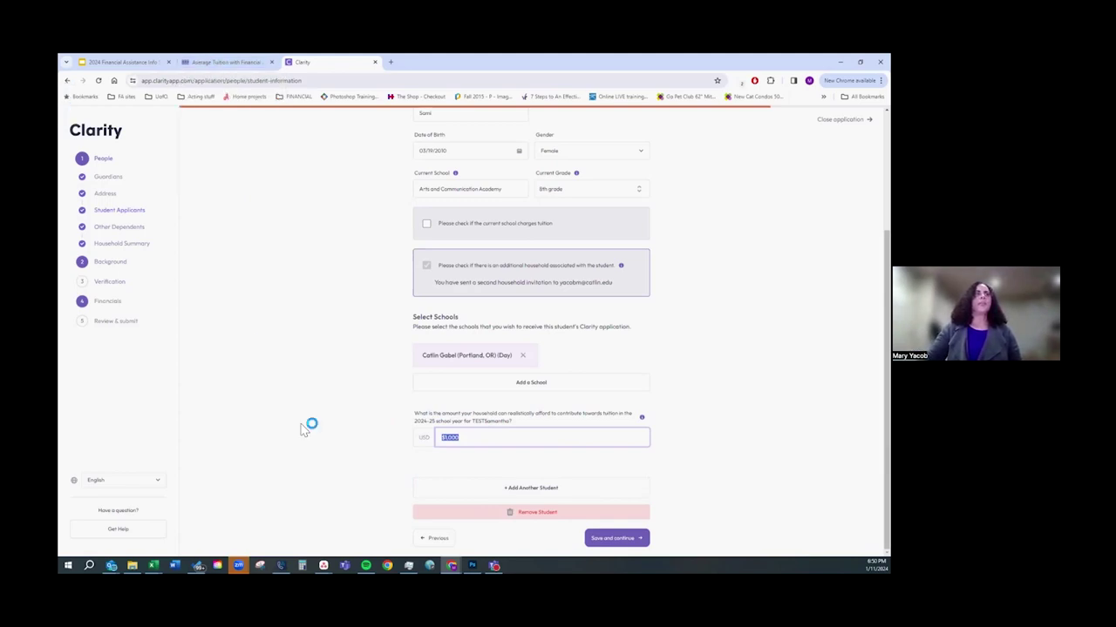
left_click(111, 302)
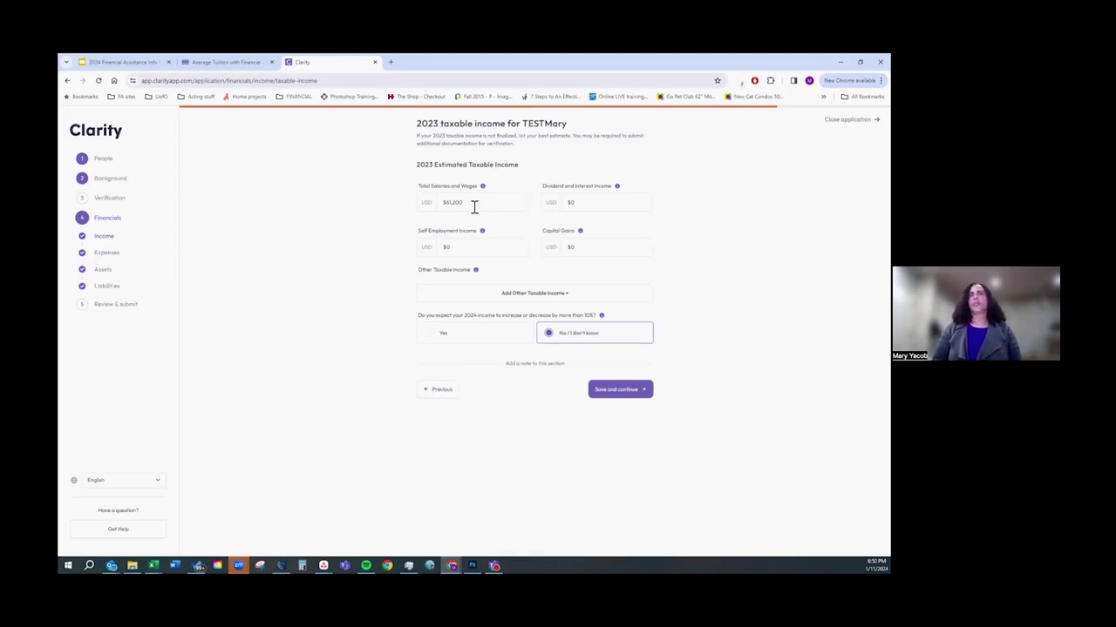
mouse_move(484, 193)
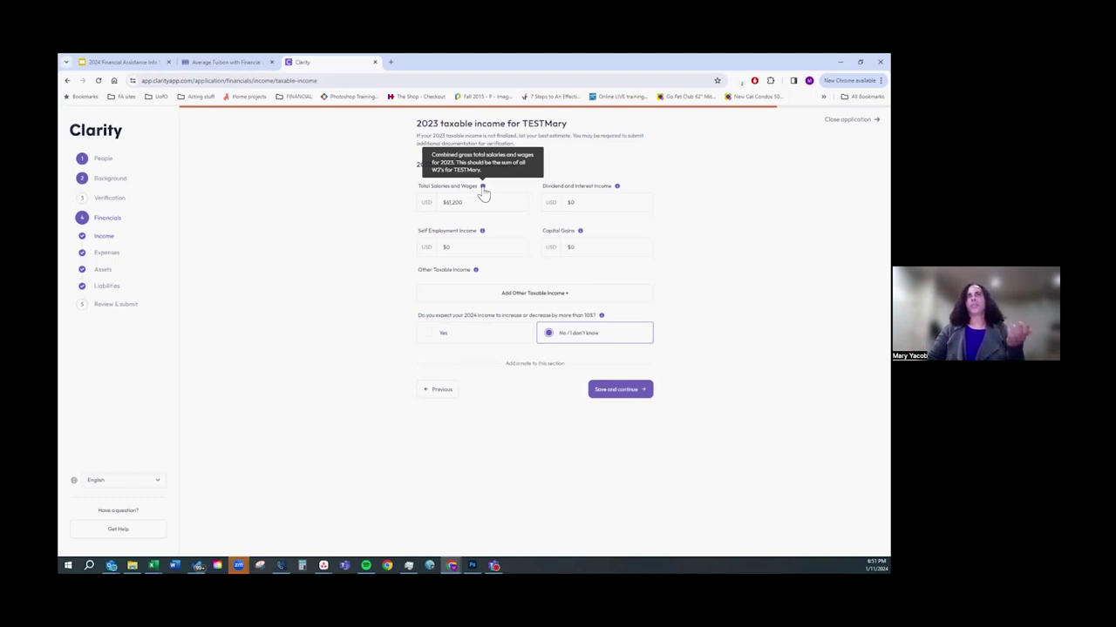
mouse_move(482, 233)
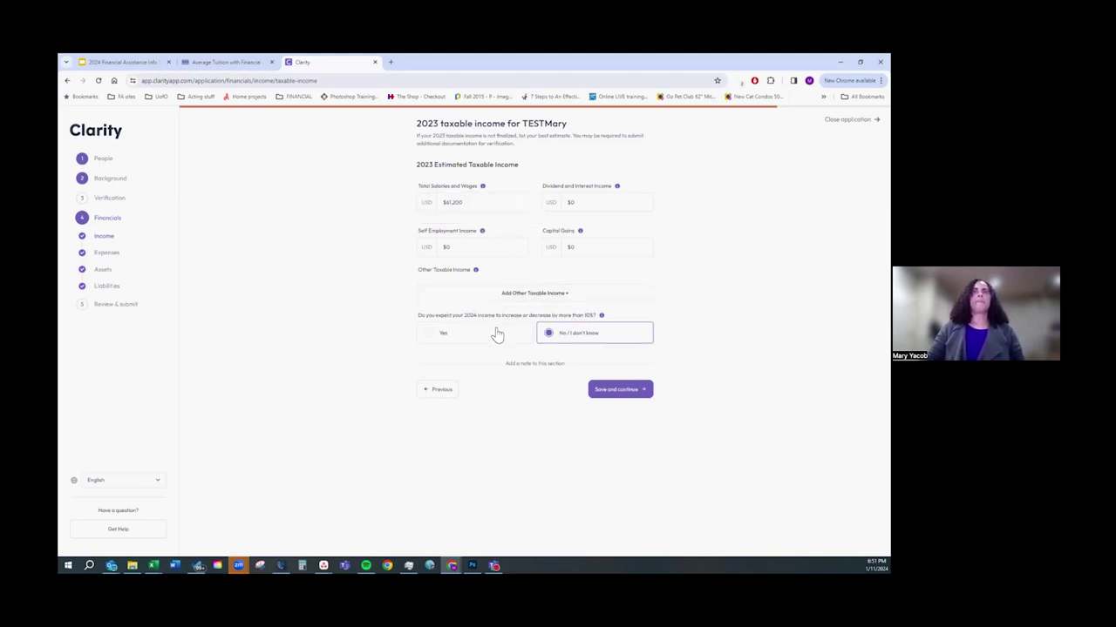
Step: Add an other taxable income entry titled "refund" with a value of $500, and save to continue to non-taxable income
left_click(541, 296)
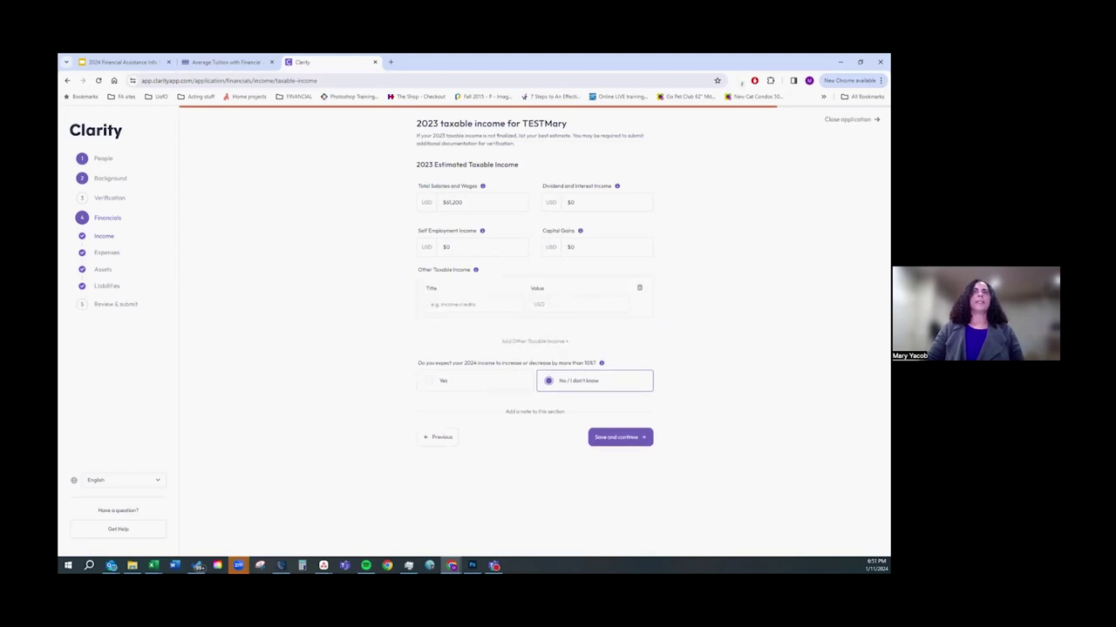
left_click(446, 305)
left_click(567, 304)
left_click(451, 305)
type("refund")
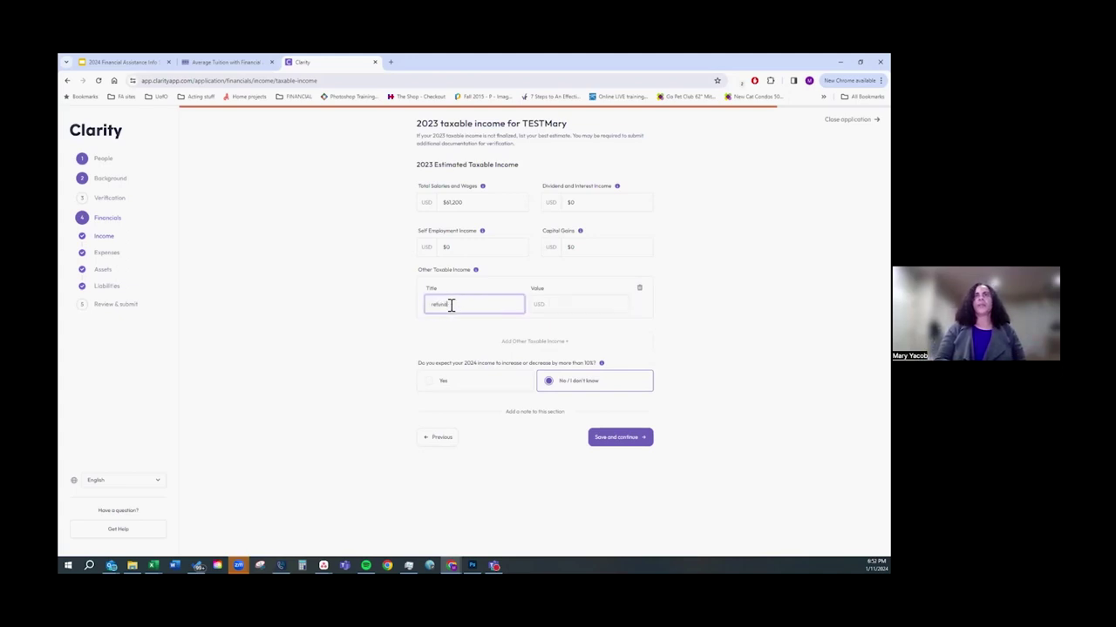
key("Tab")
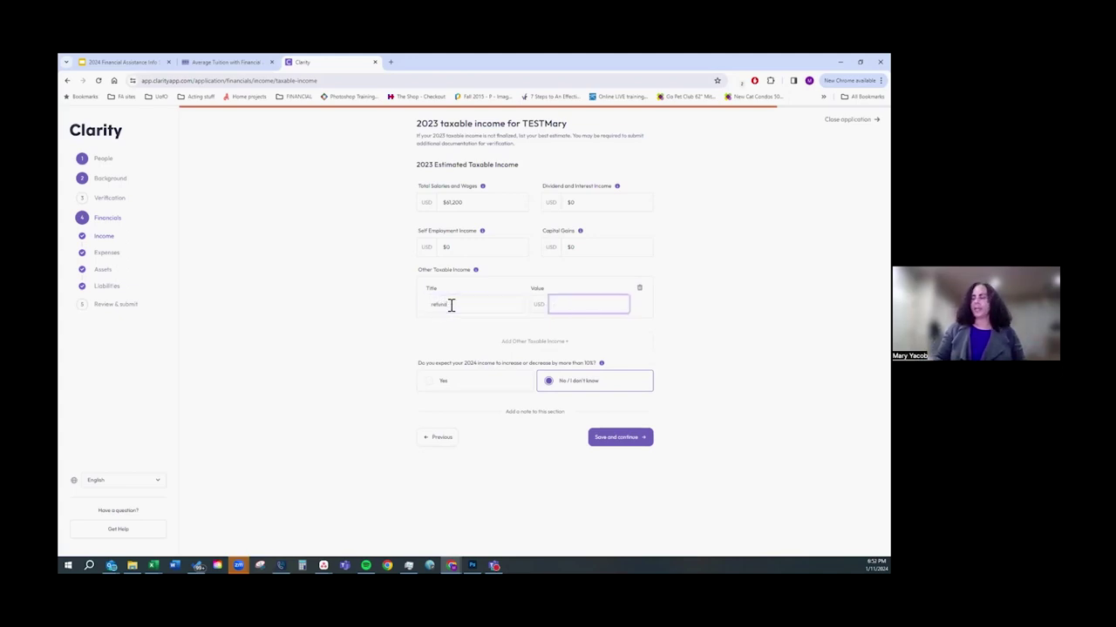
type("1500")
left_click(610, 356)
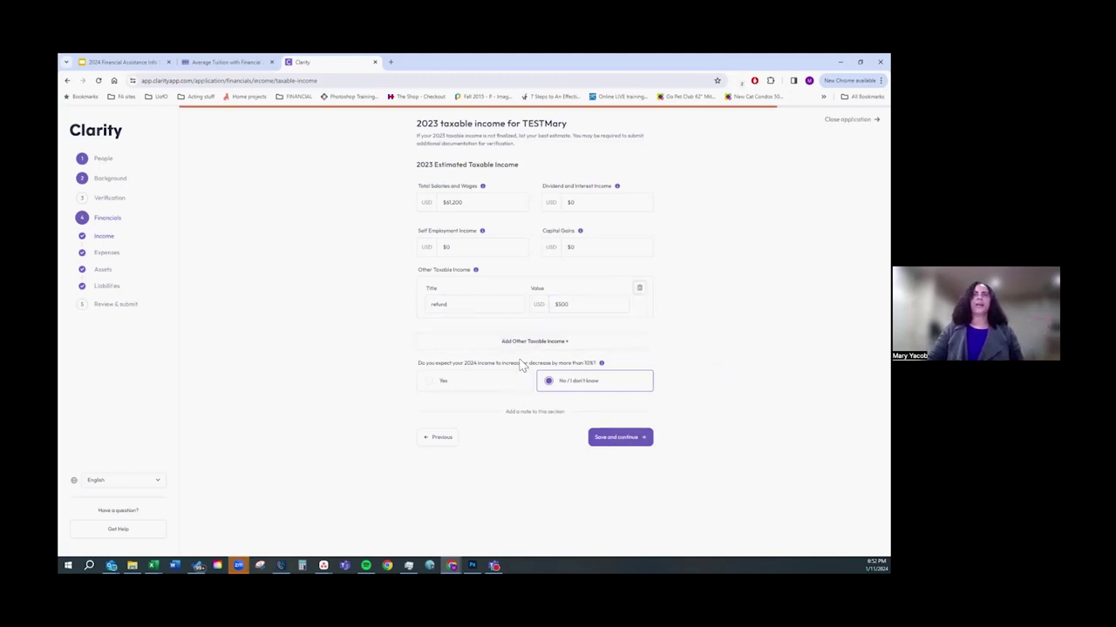
left_click(605, 444)
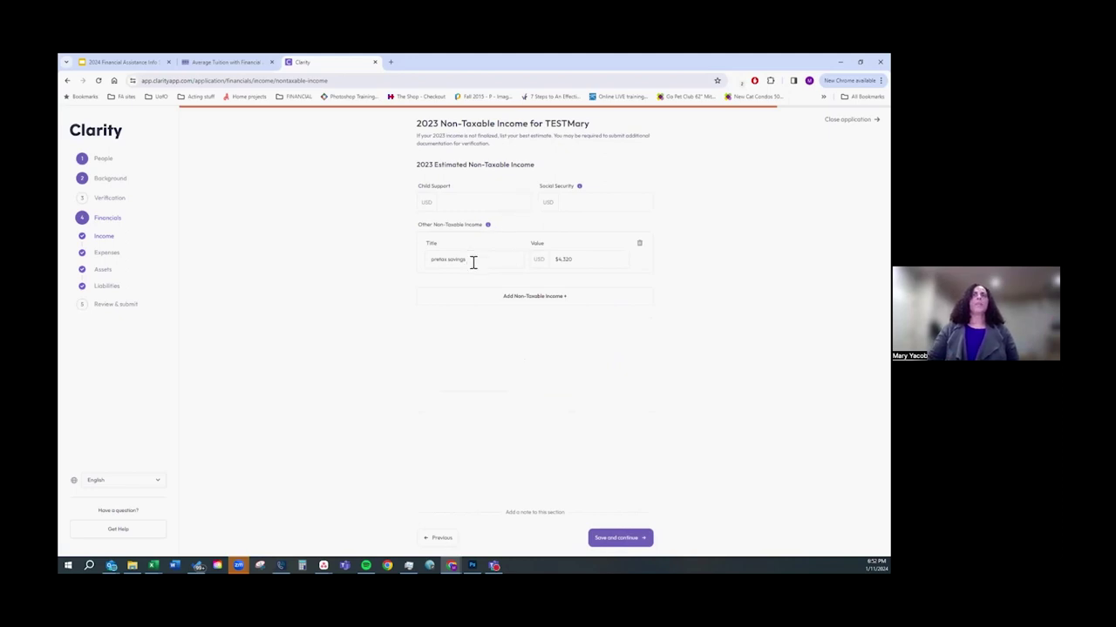
Step: Inspect the pretax savings entry under Other Non-Taxable Income
left_click_drag(419, 266, 485, 264)
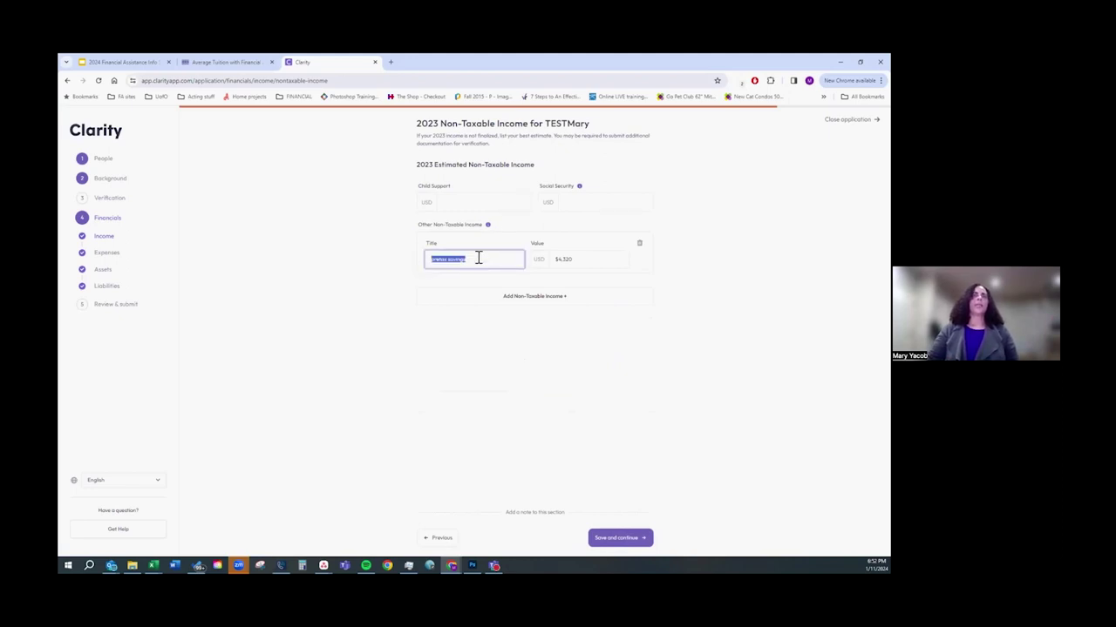
left_click(484, 258)
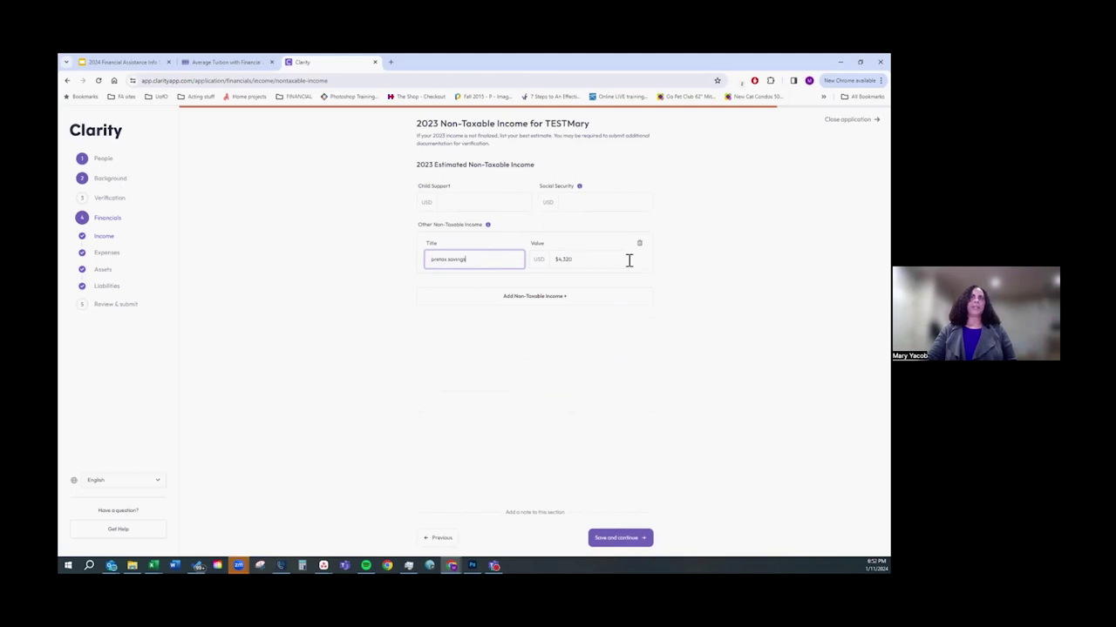
Step: Inspect the child support field and read the Social Security explanation on the non-taxable income page
left_click(454, 210)
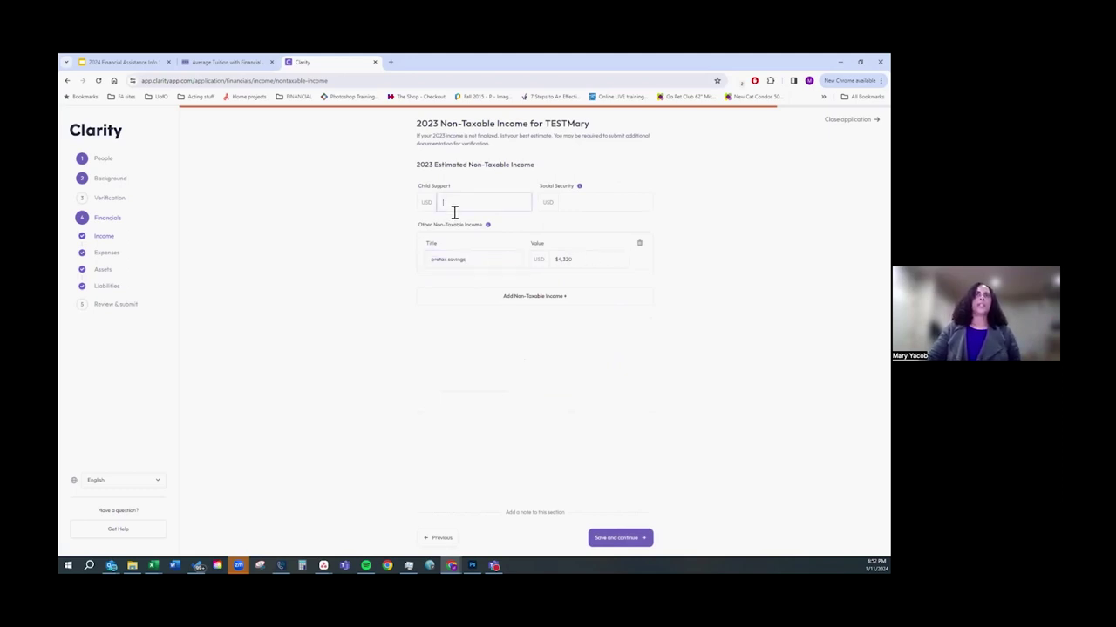
left_click(567, 205)
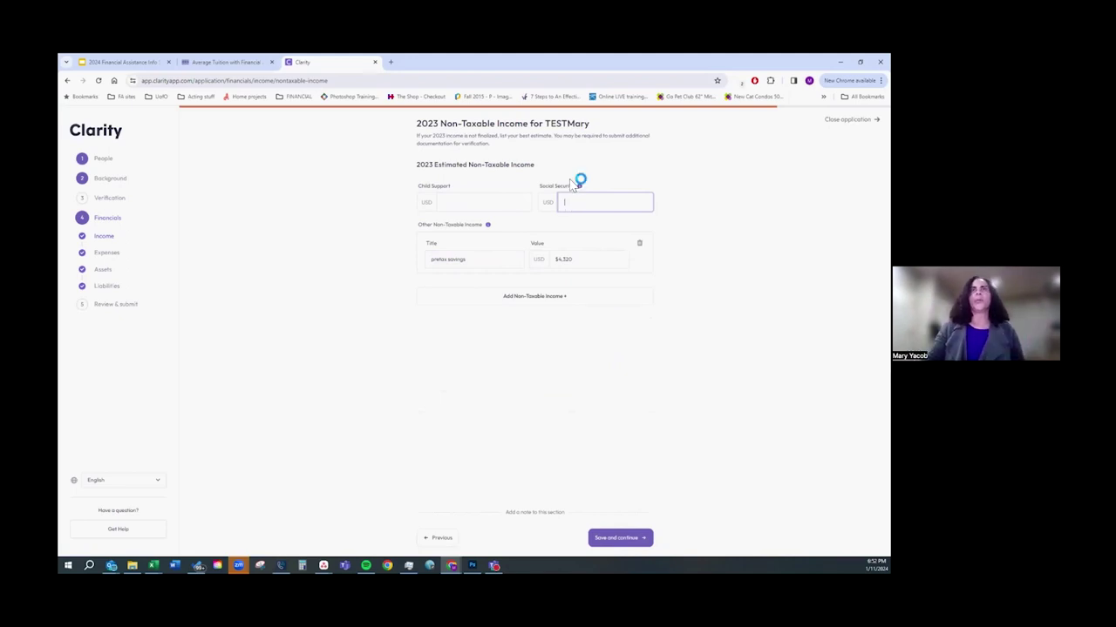
mouse_move(579, 190)
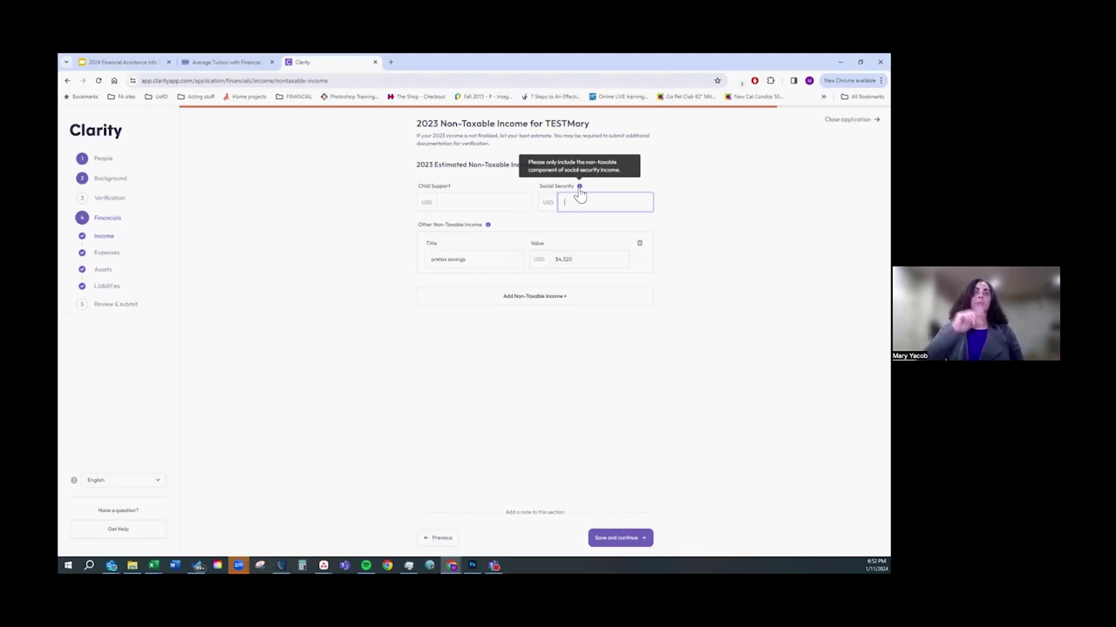
Step: Add another non-taxable income entry titled "Gift" with a value of $10,000, and save to continue to monthly expenses
left_click(539, 298)
left_click(448, 310)
type("Gift")
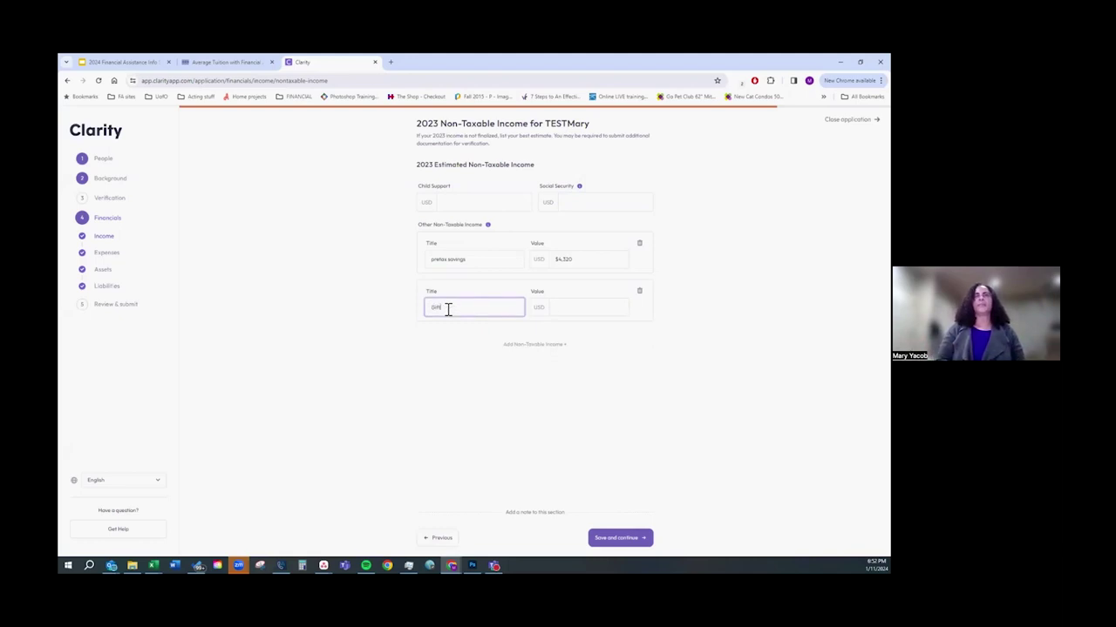
key("Tab")
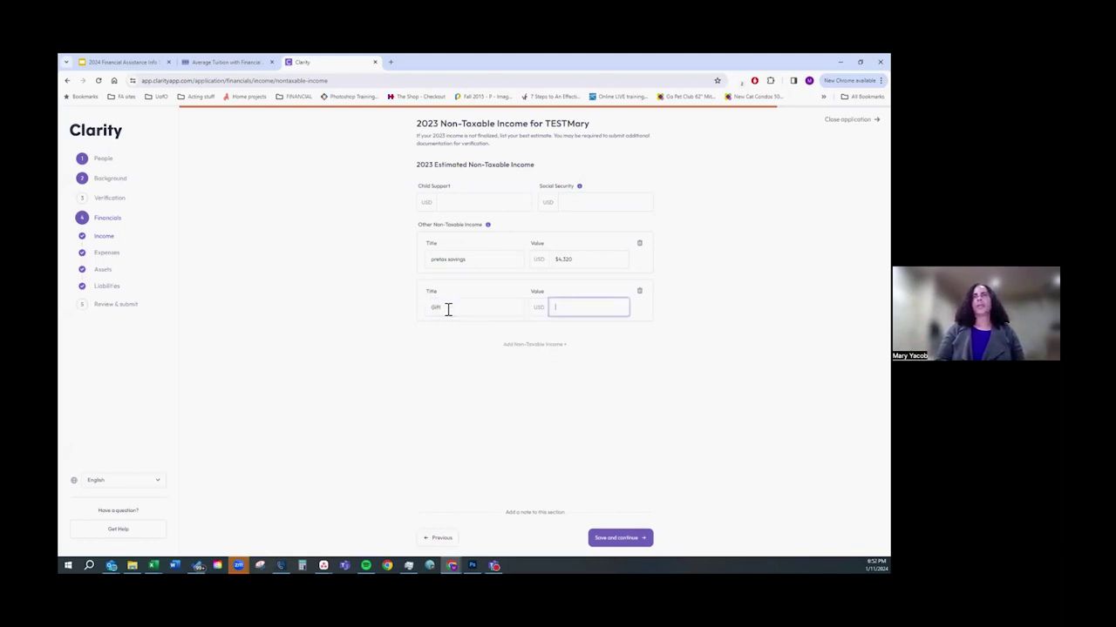
type("10000")
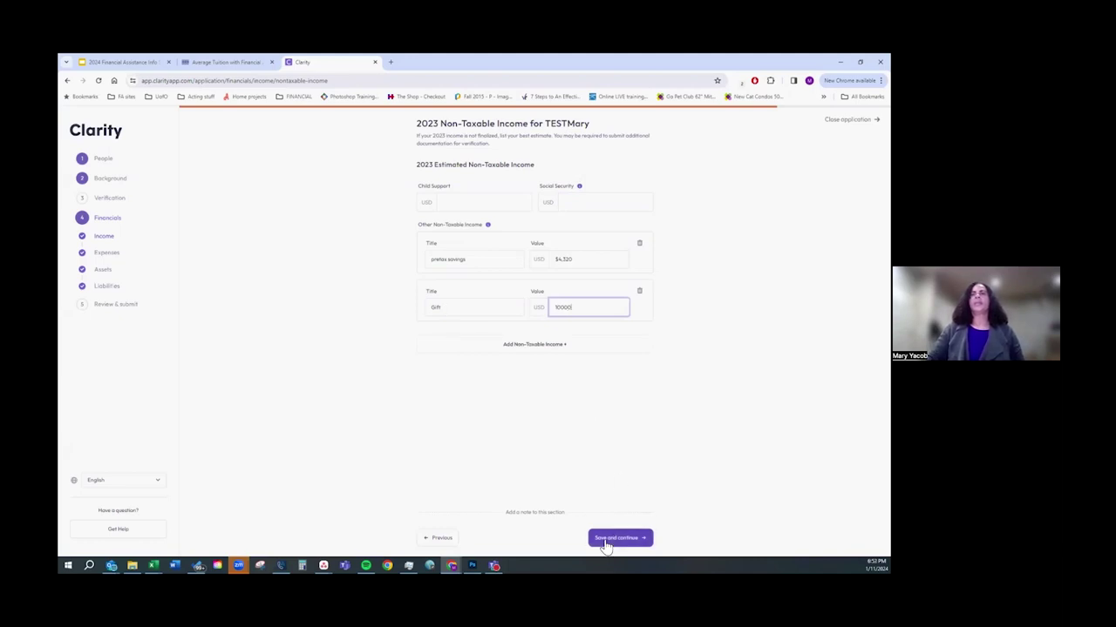
left_click(624, 538)
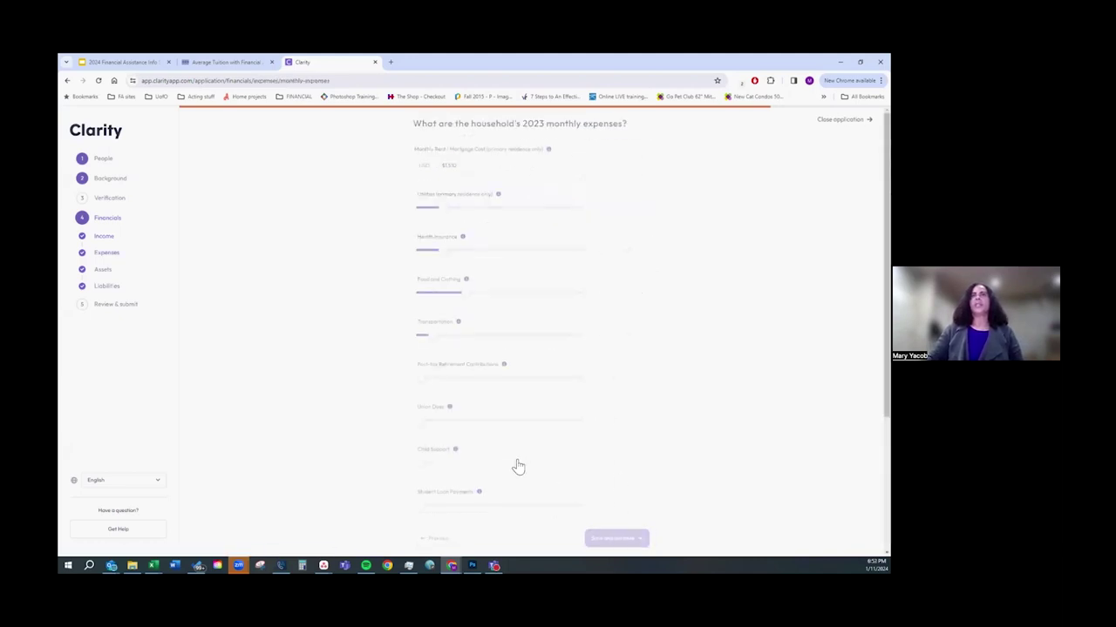
left_click(418, 364)
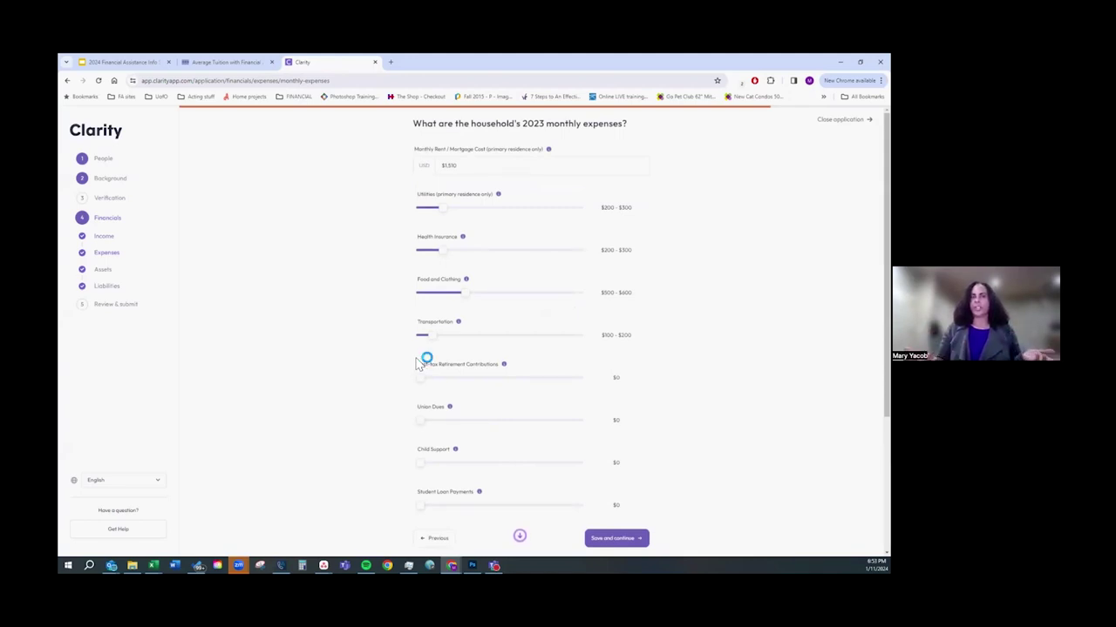
left_click(417, 364)
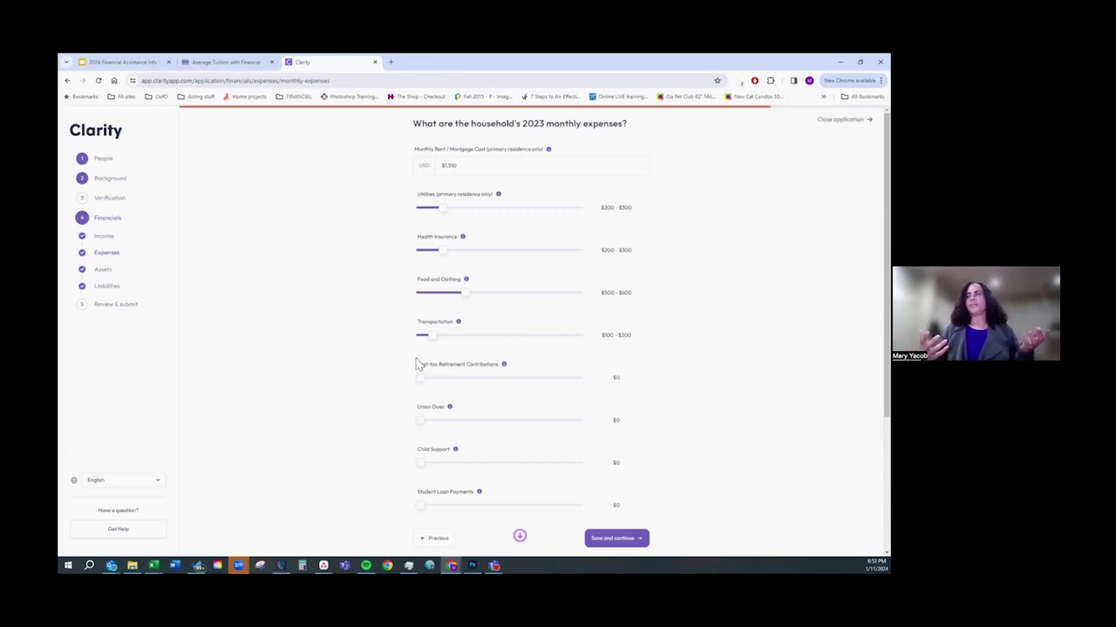
left_click(417, 363)
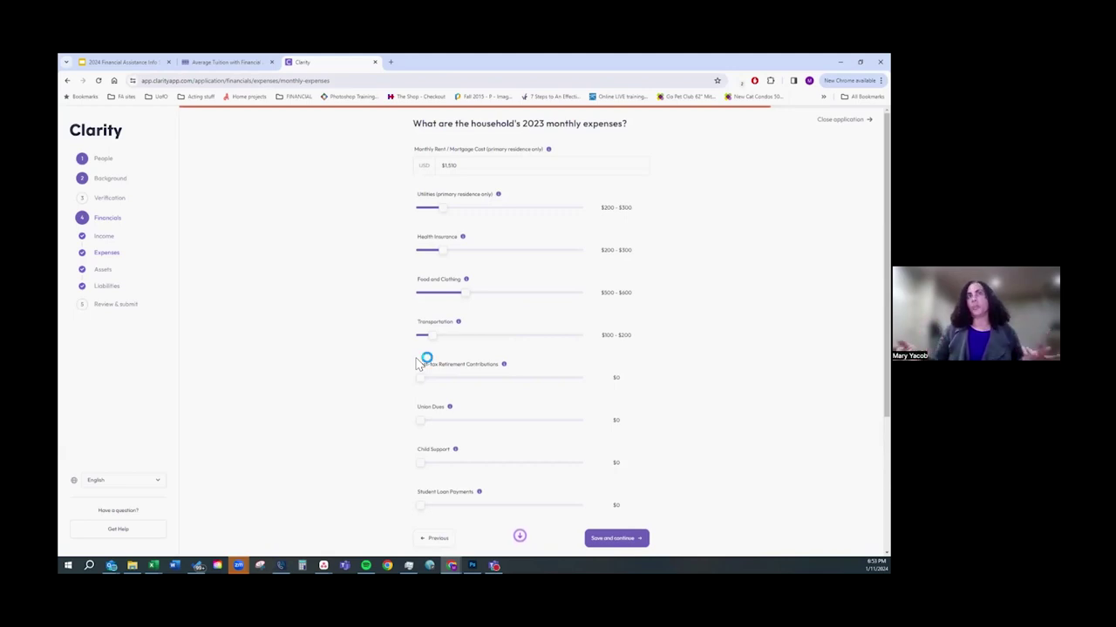
left_click(459, 246)
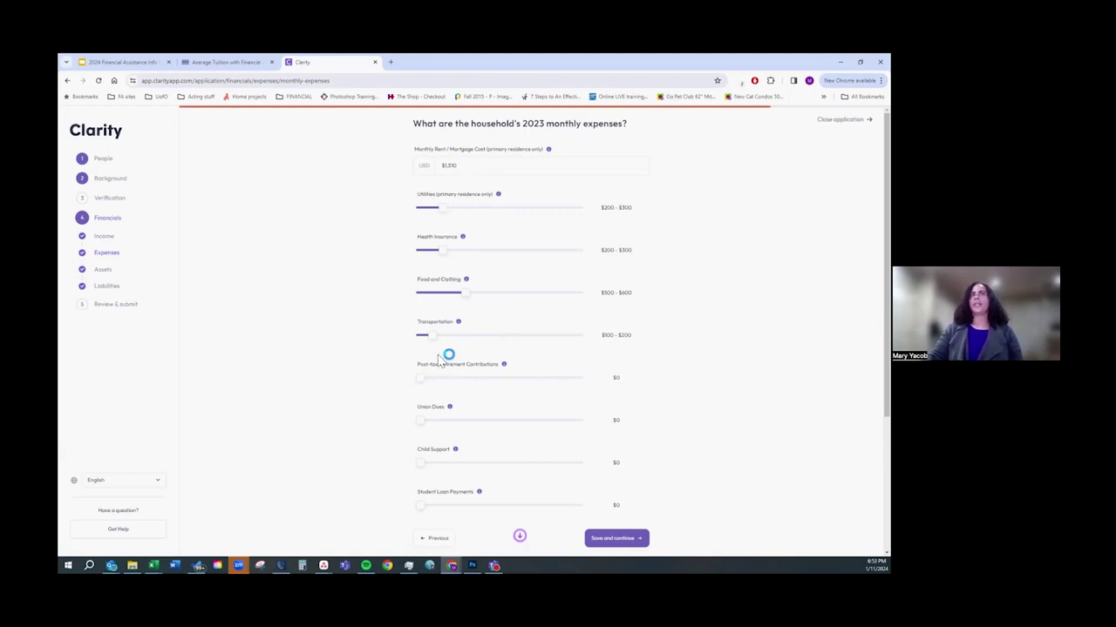
Step: Set the monthly post-tax retirement contributions to $1 - $100, union dues to $200 - $300, and child support to $500 - $600
mouse_move(421, 383)
left_mouse_down()
mouse_move(462, 381)
mouse_move(421, 381)
left_mouse_up()
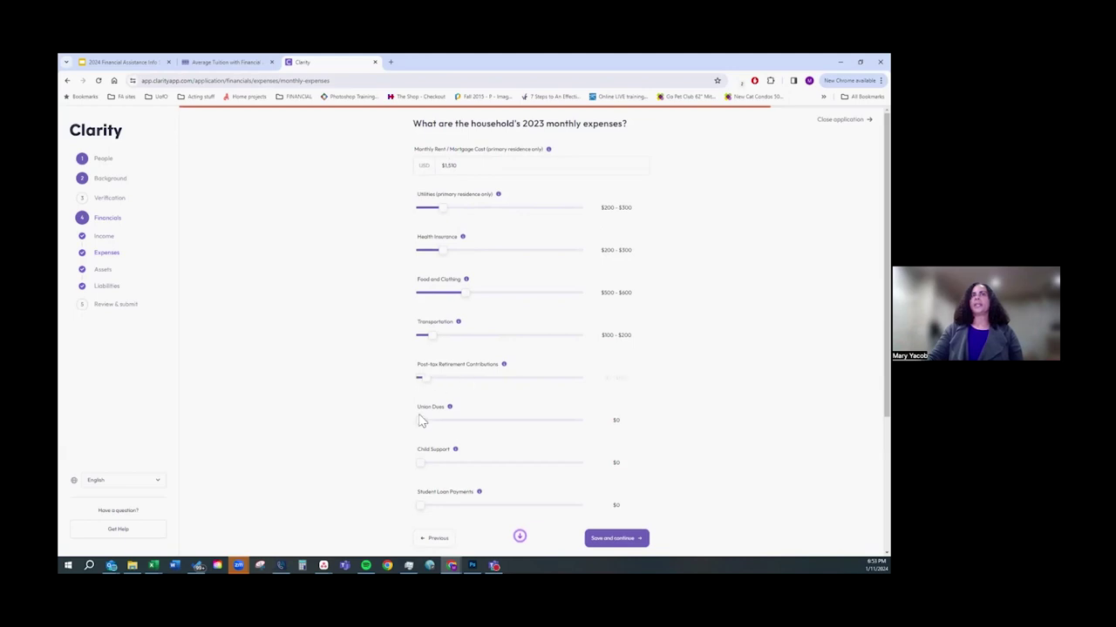
left_click_drag(423, 424, 441, 427)
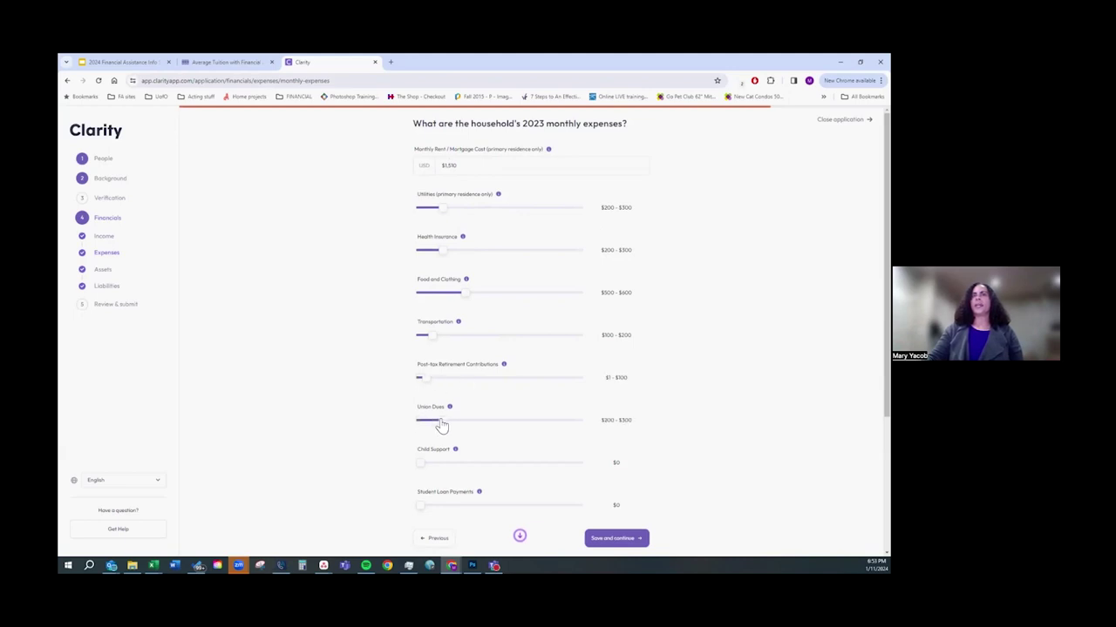
left_click_drag(420, 468, 458, 472)
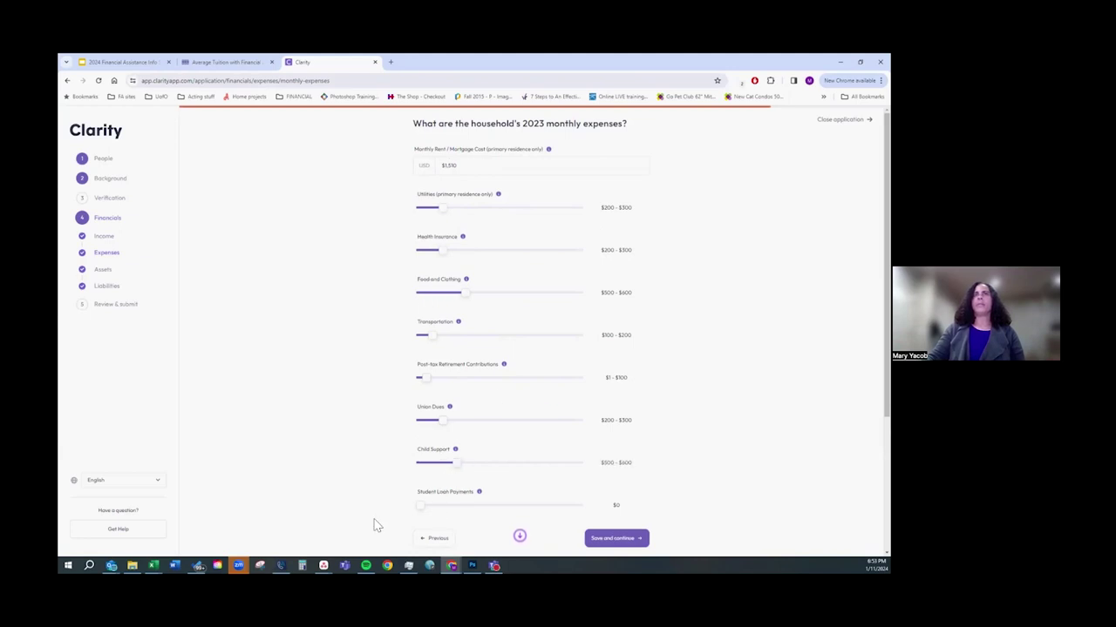
left_click(435, 452)
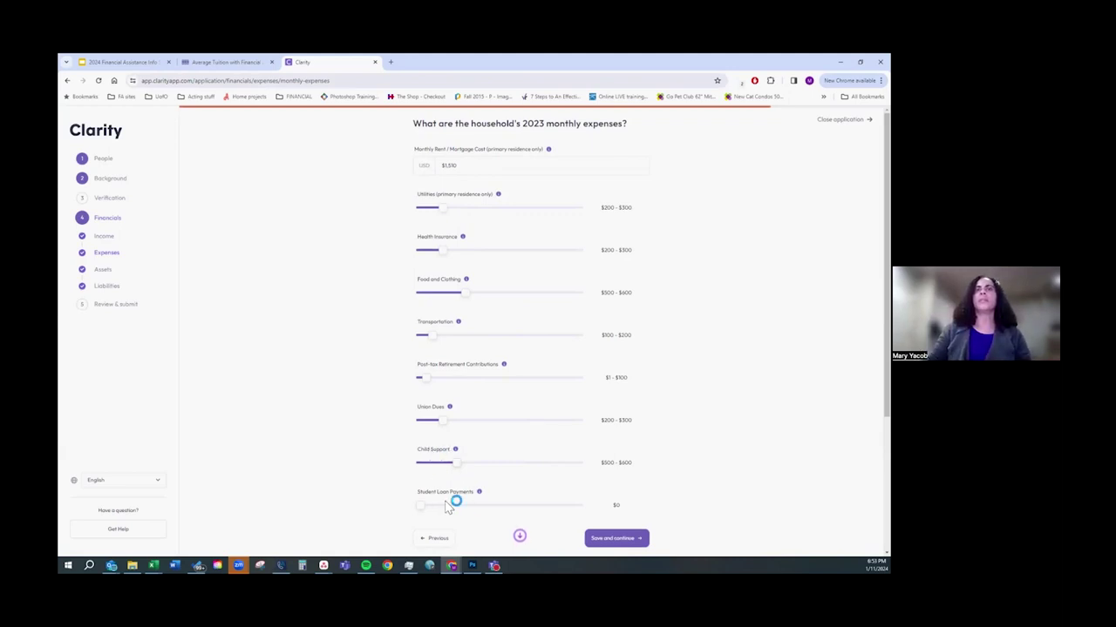
Step: Set student loan payments to $400 - $500 and post-tax retirement contributions to $200 - $300, and save to continue to out-of-pocket expenses
left_click_drag(423, 506, 459, 512)
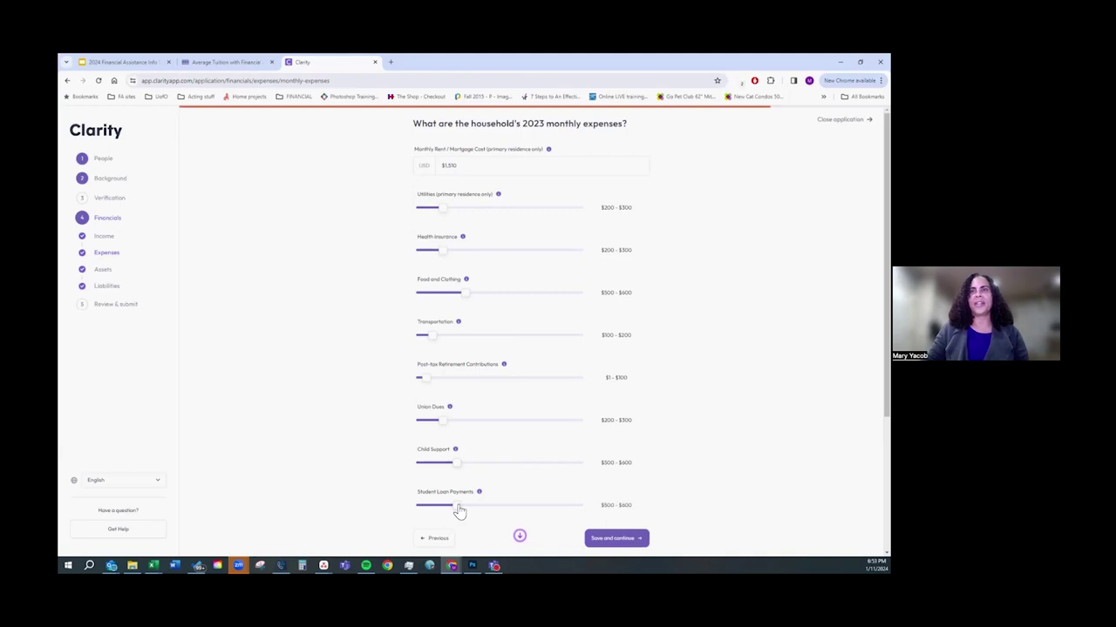
left_click_drag(460, 511, 451, 513)
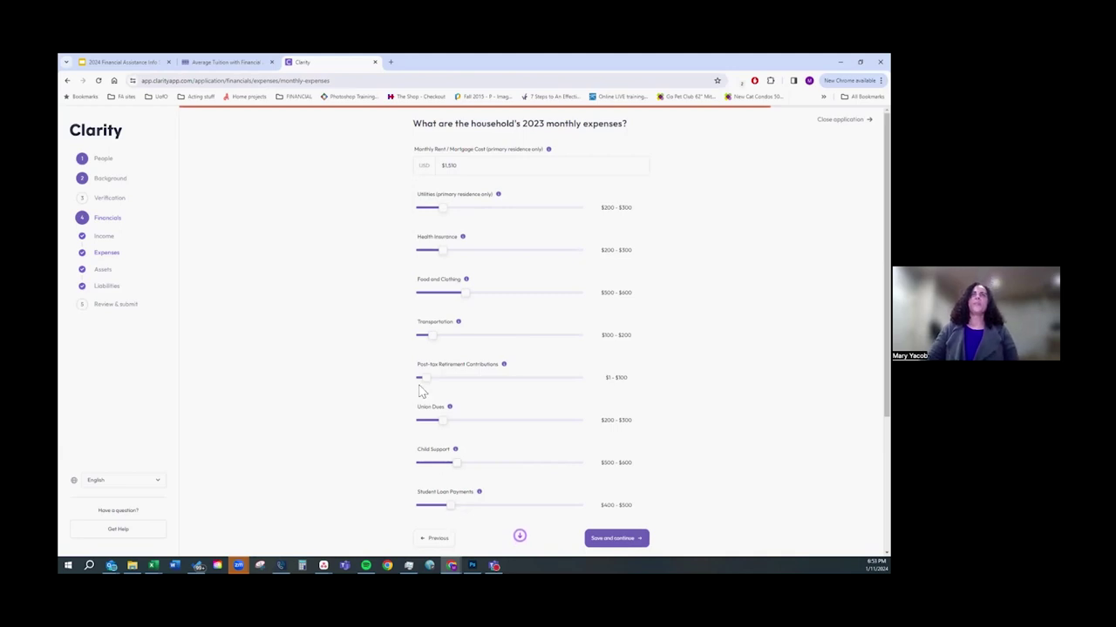
mouse_move(424, 379)
left_mouse_down()
mouse_move(447, 384)
mouse_move(437, 384)
left_mouse_up()
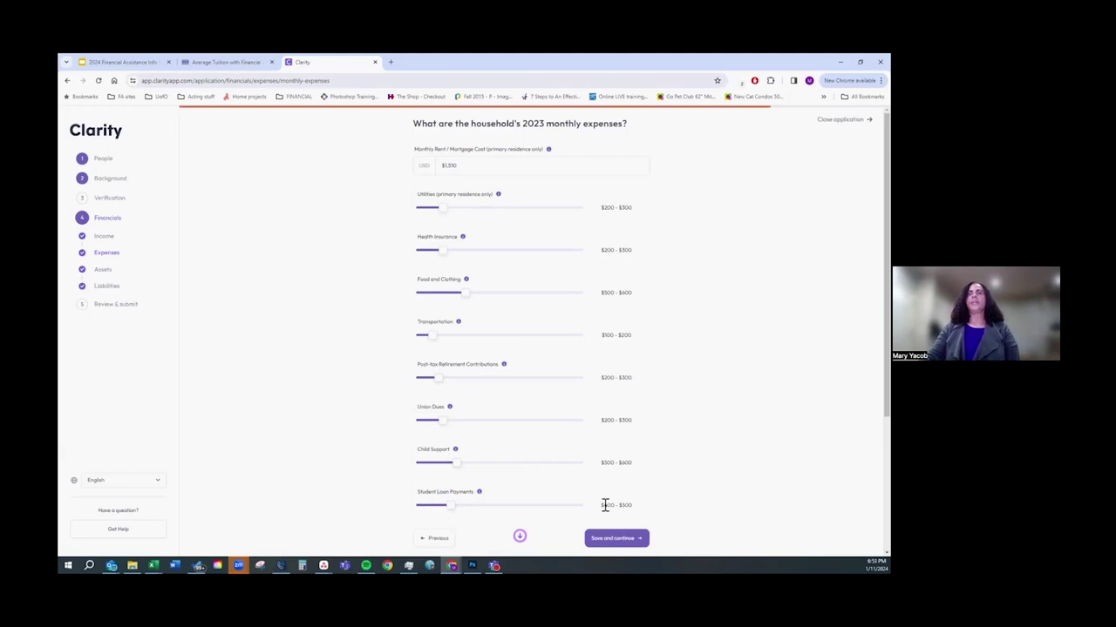
left_click(608, 539)
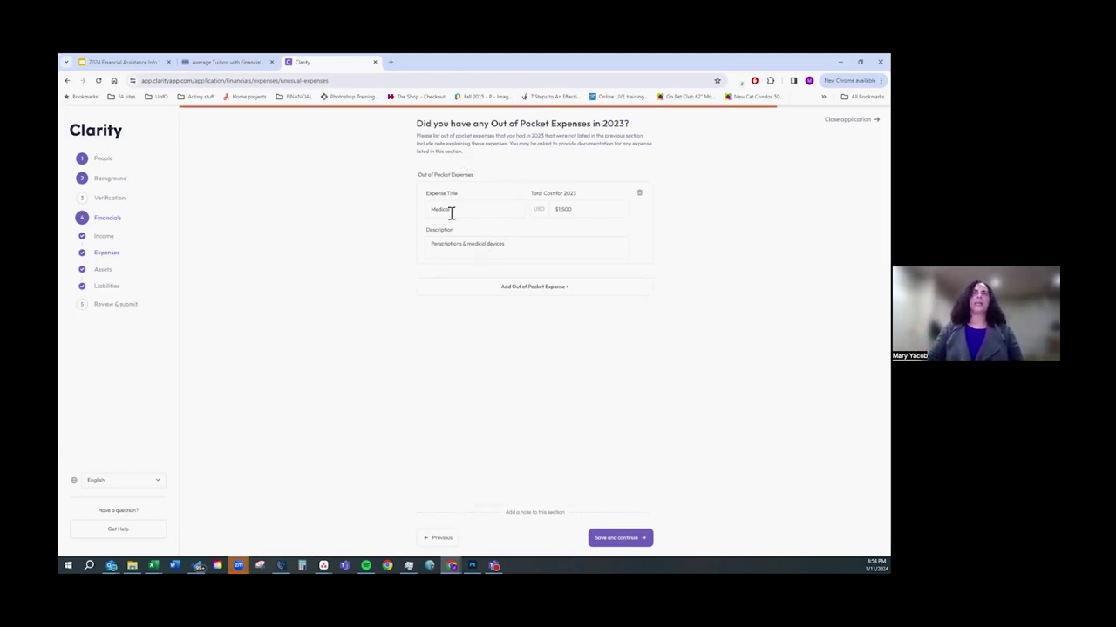
Step: Add a custom out-of-pocket expense titled "roof repair" with a total 2023 cost of $7,000 below the medical entry
left_click(454, 211)
left_click(576, 212)
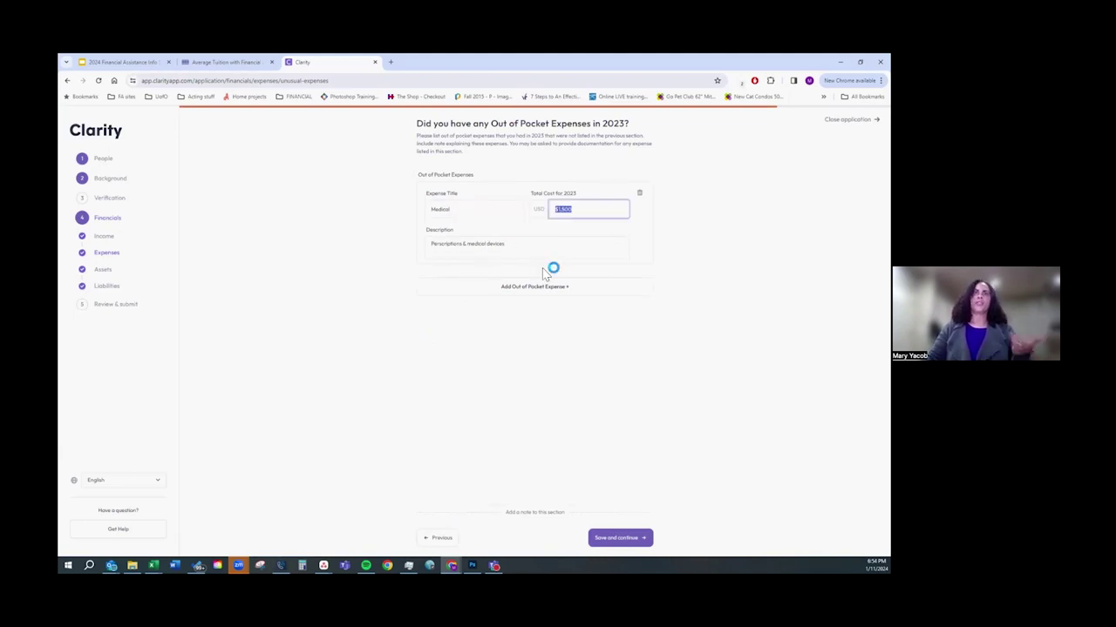
left_click(529, 291)
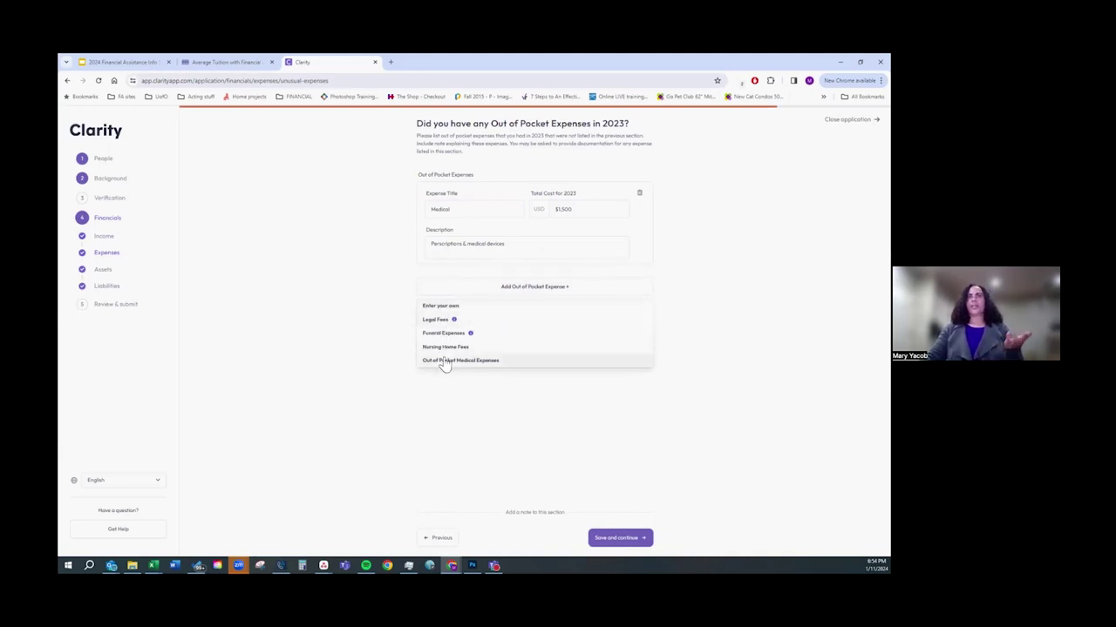
left_click(434, 305)
left_click(448, 299)
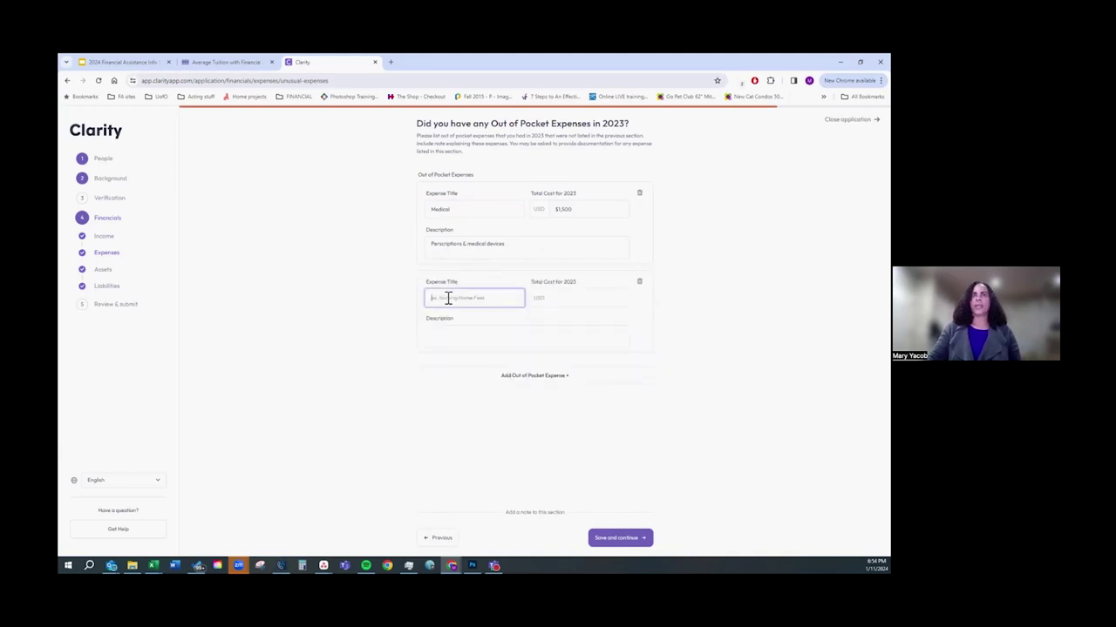
type("M")
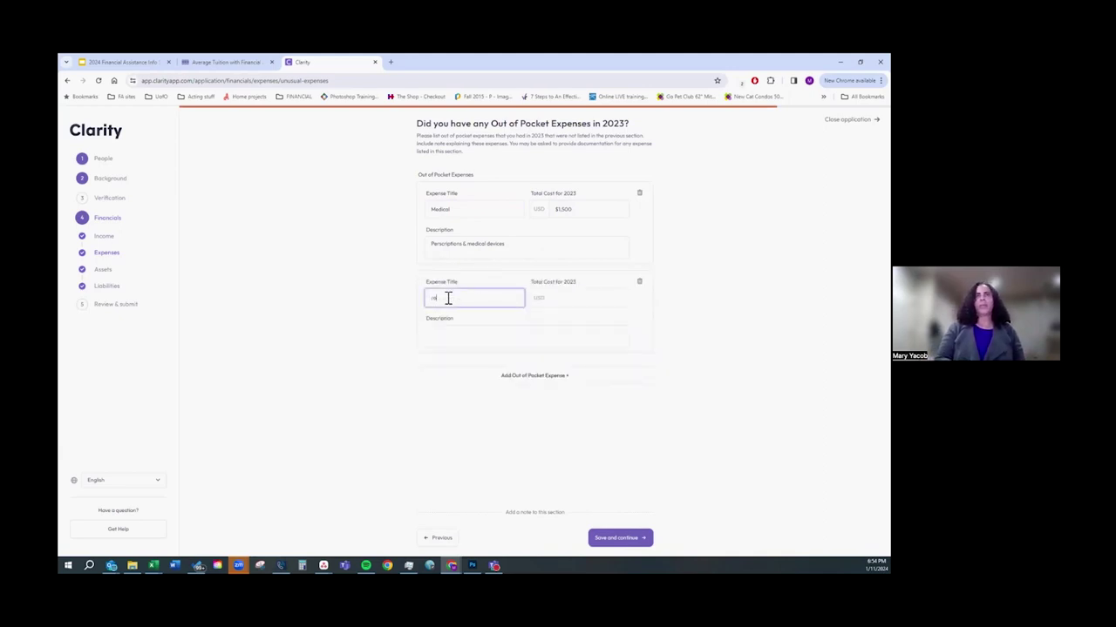
type("oof repair")
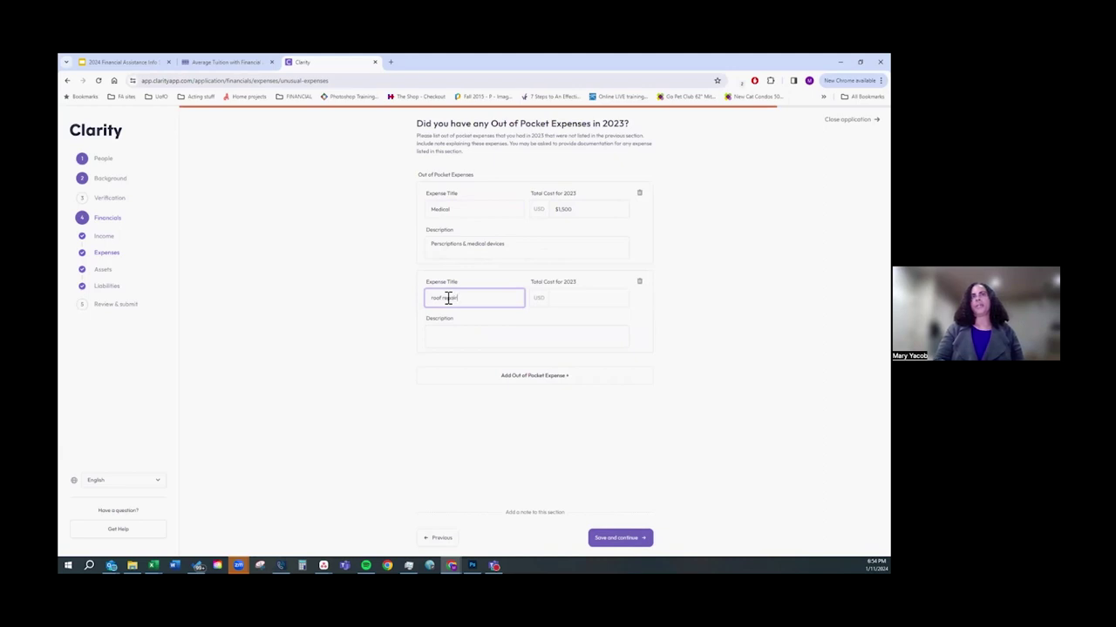
key("Tab")
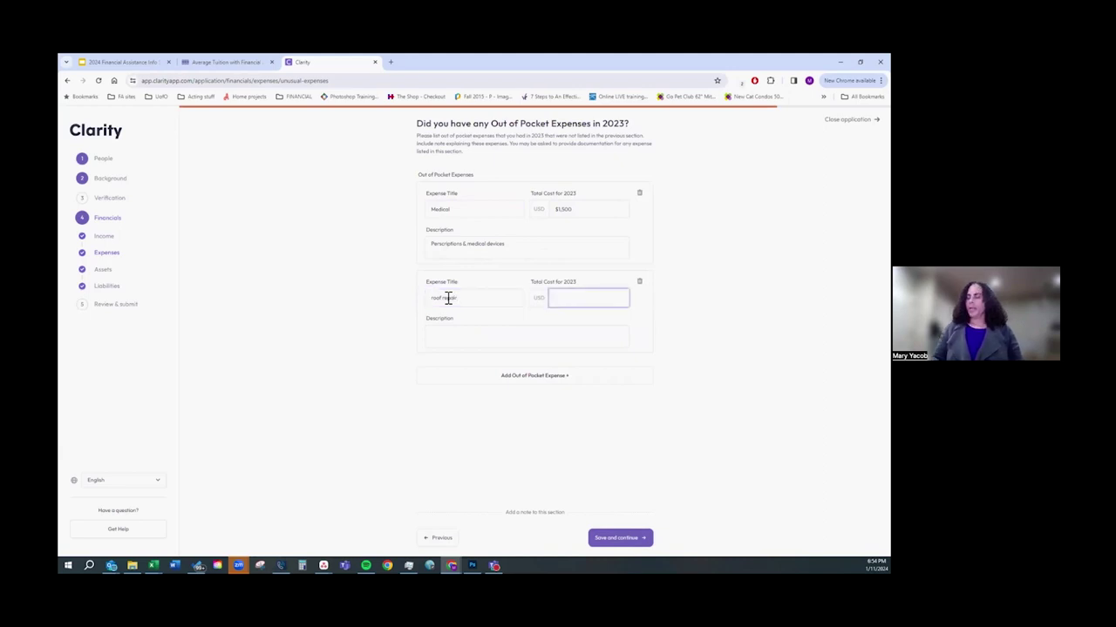
type("1000")
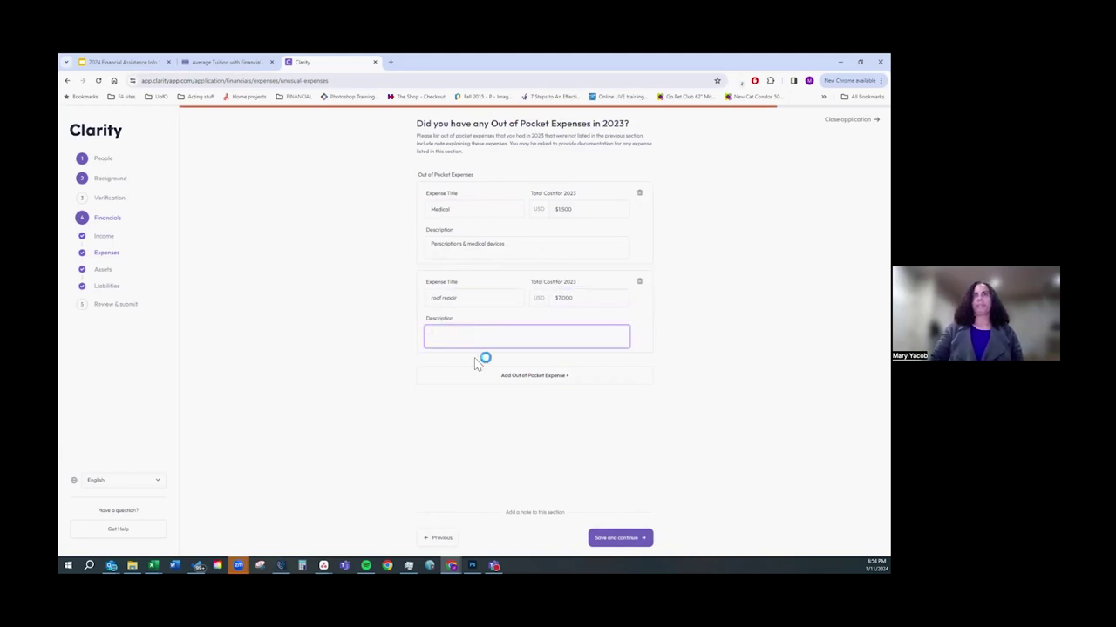
Step: Describe the new out-of-pocket expense as "roof repair" and save to continue to the home details under Assets
left_click(612, 536)
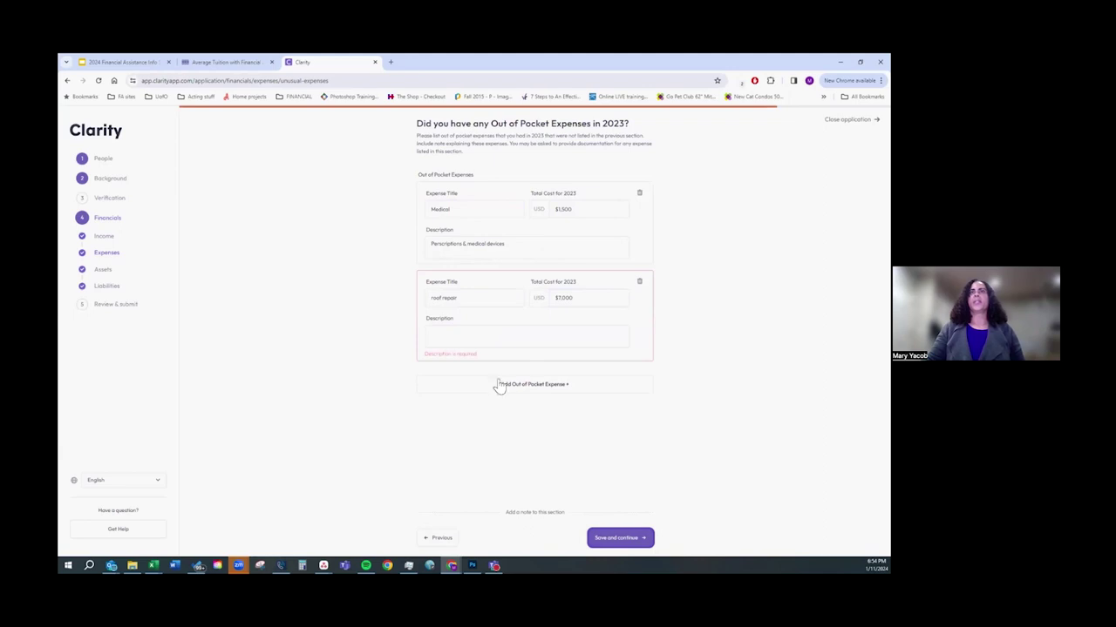
left_click(462, 336)
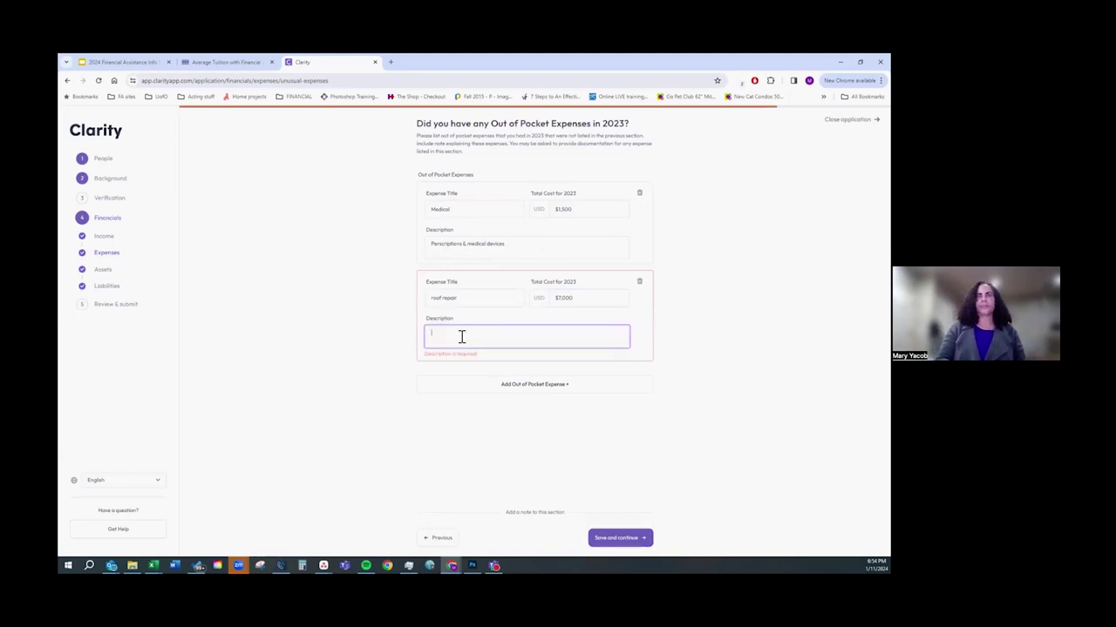
type("roof repair")
left_click(611, 538)
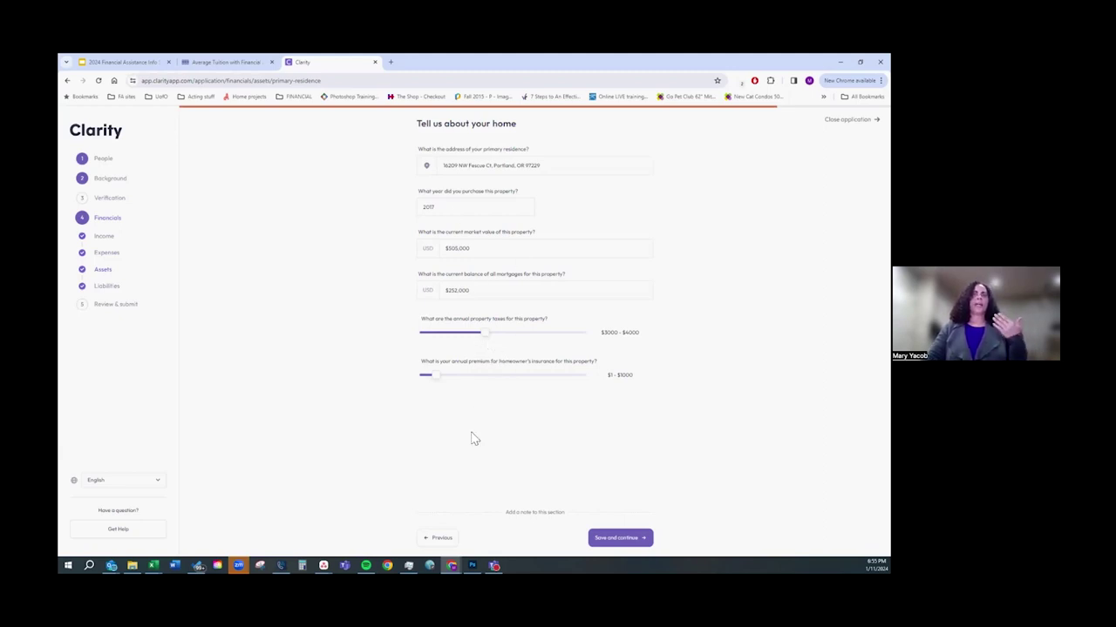
Step: Revisit the background questions about residence, real estate, business and 529 plans, and return to the primary residence details in Financials
left_click(111, 179)
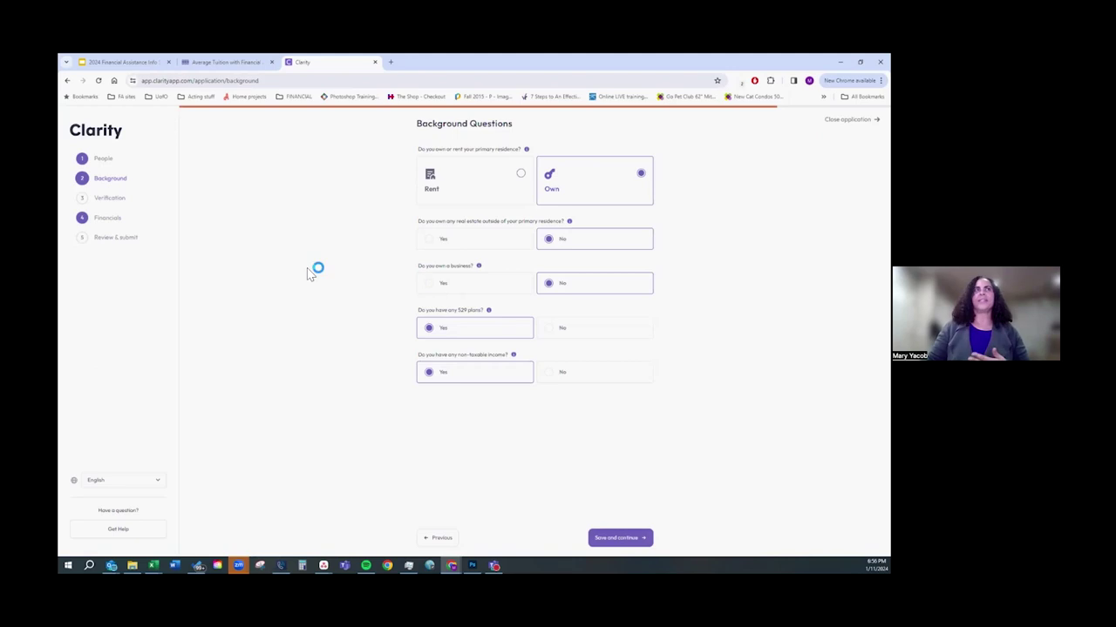
left_click(110, 227)
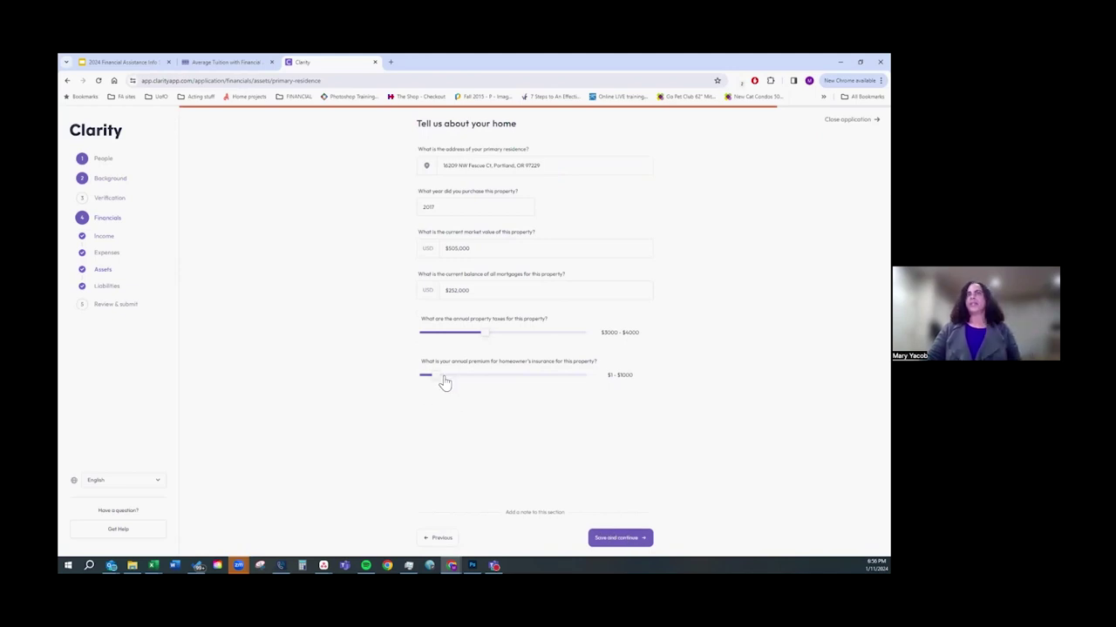
Step: Set the primary residence's annual property taxes to $2000 - $3000, and save to continue to the vehicles page
mouse_move(486, 338)
left_mouse_down()
mouse_move(473, 335)
mouse_move(475, 344)
left_mouse_up()
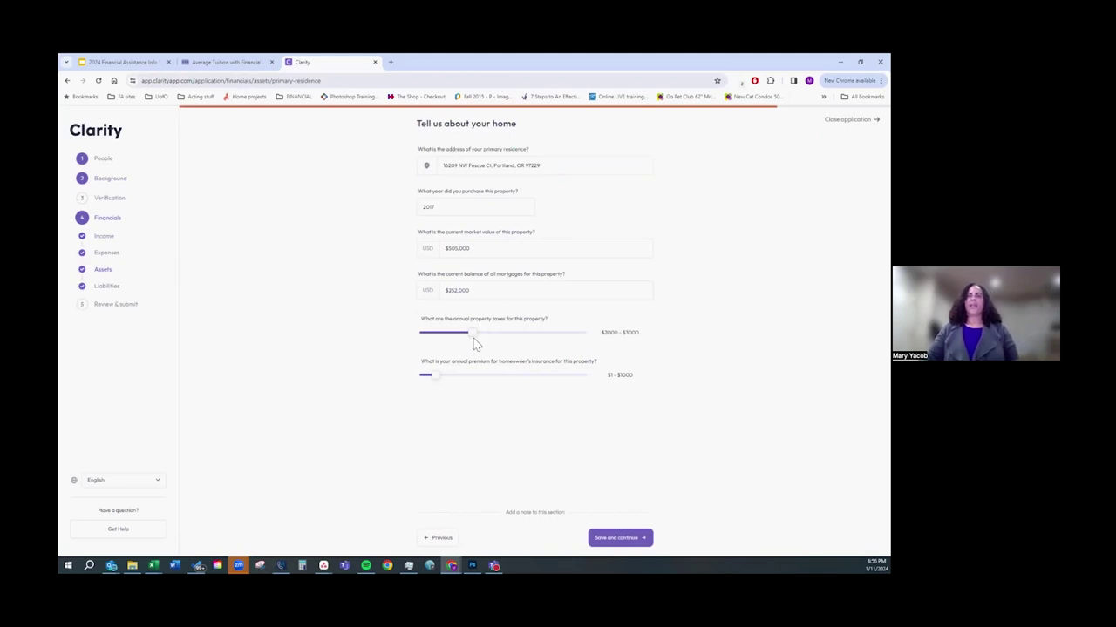
left_click(473, 341)
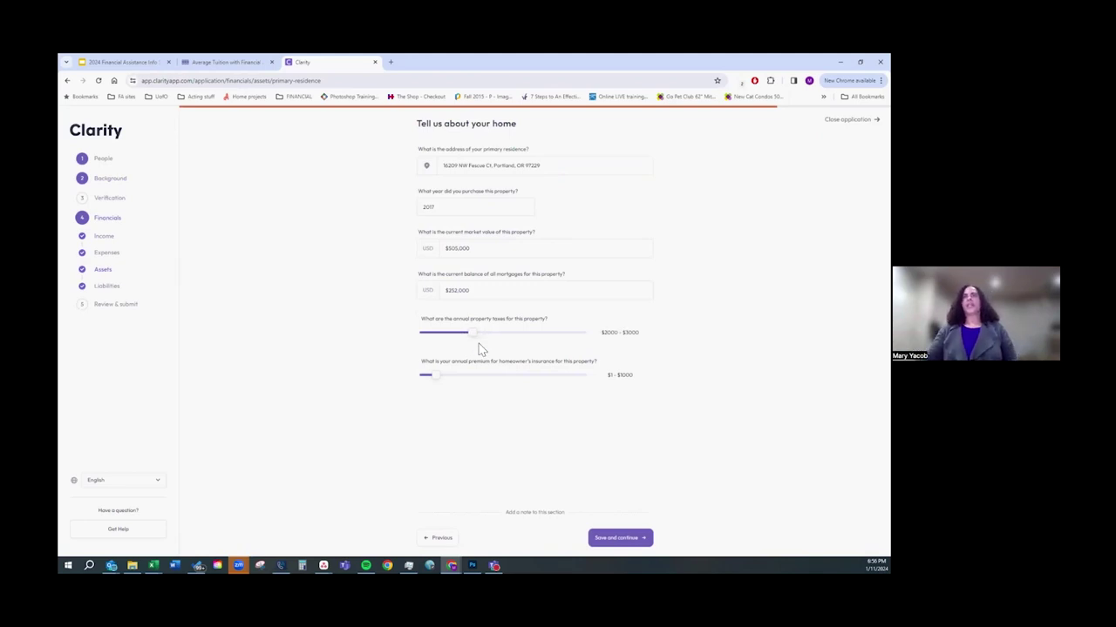
left_click_drag(472, 339, 460, 339)
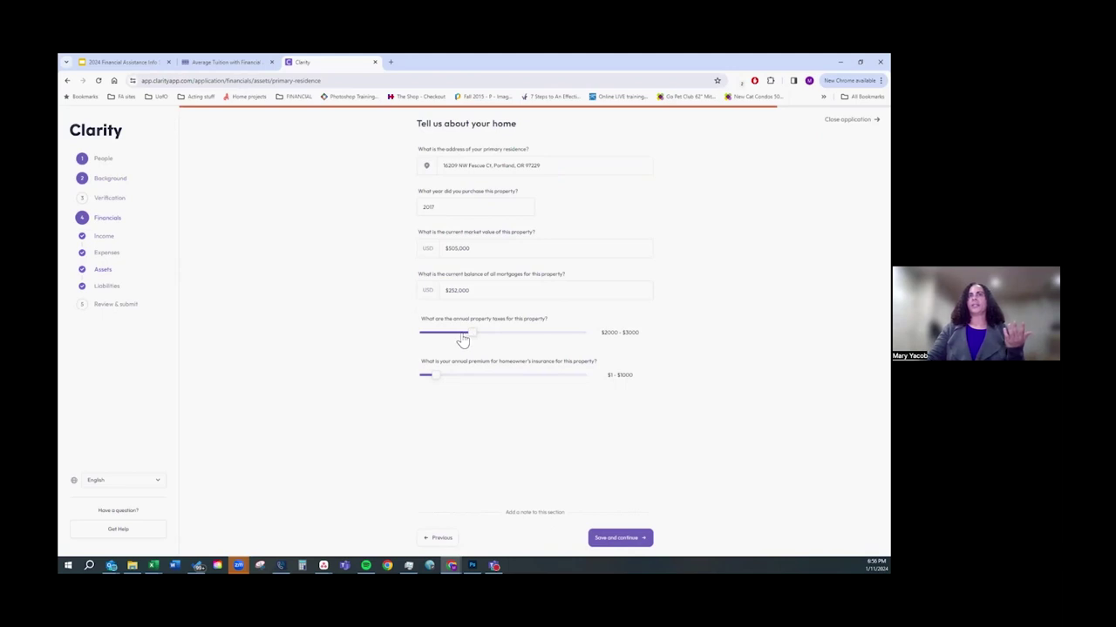
left_click(610, 539)
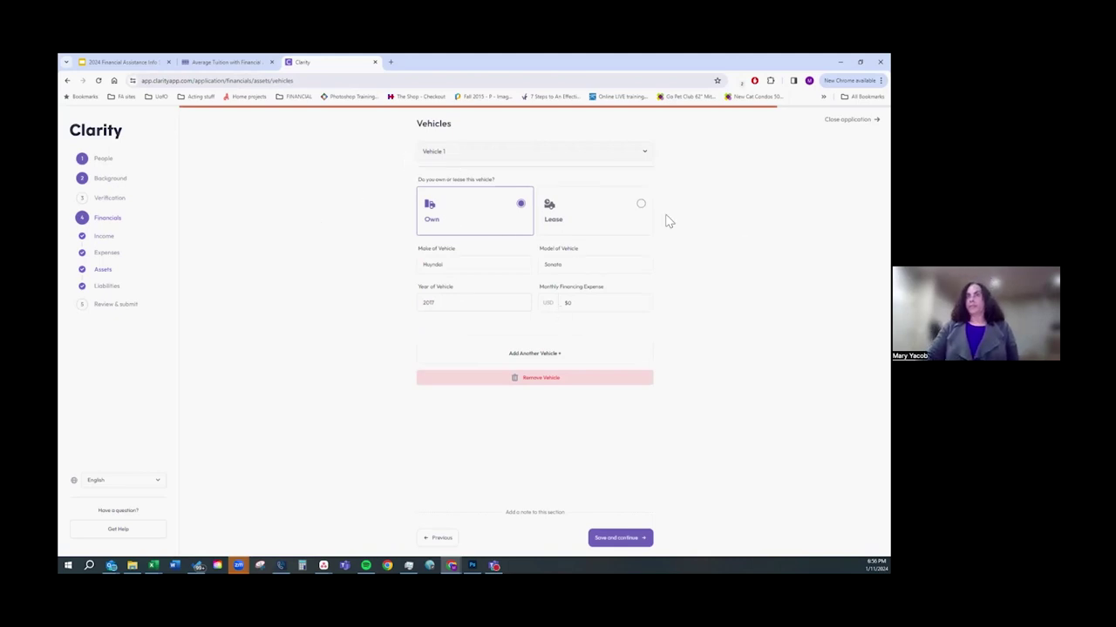
Step: Save the vehicle details to continue to Other Assets, and review the retirement accounts amount
left_click(606, 541)
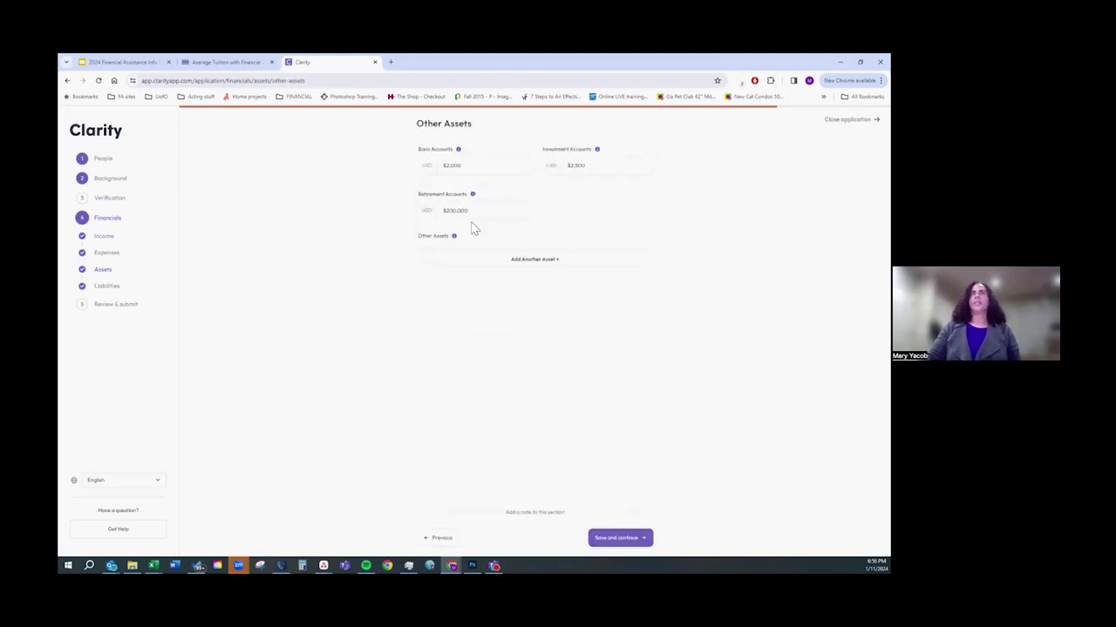
left_click(502, 266)
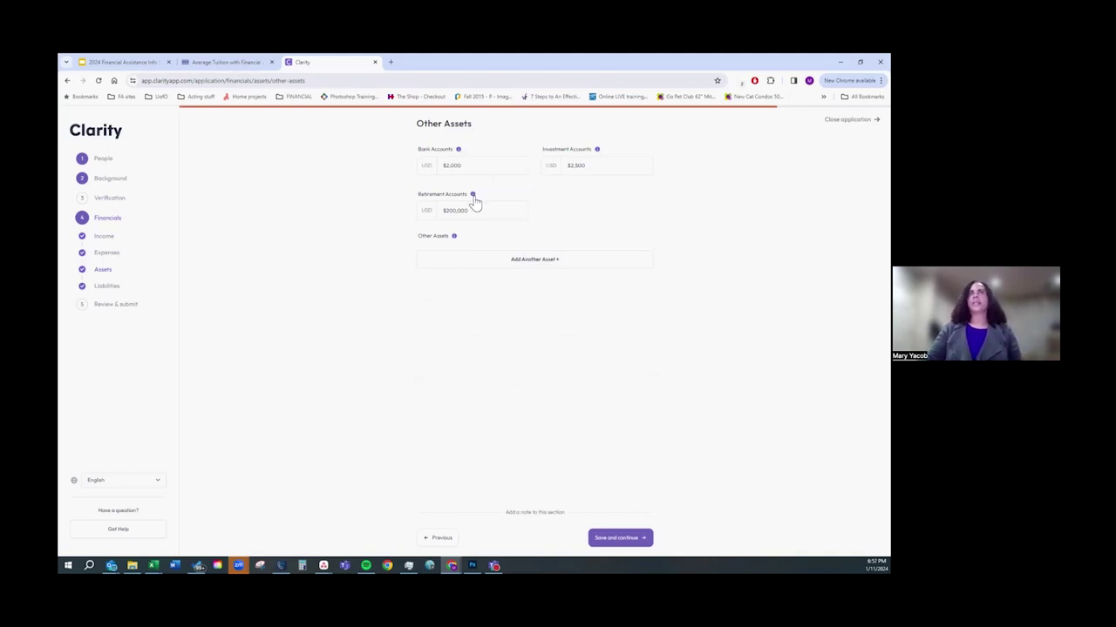
left_click(440, 217)
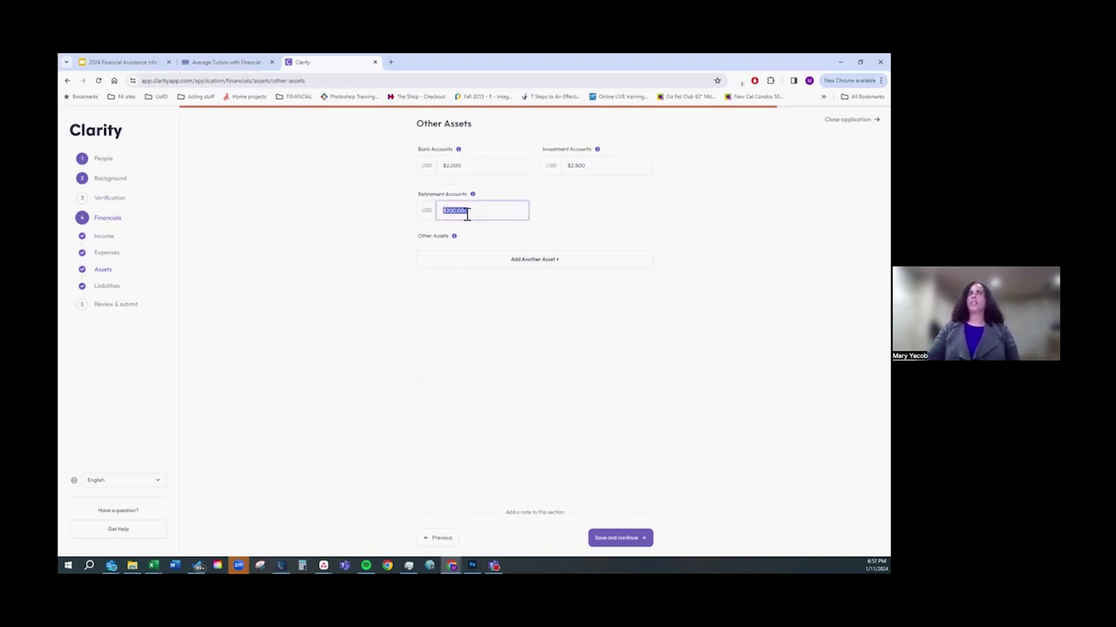
left_click(463, 310)
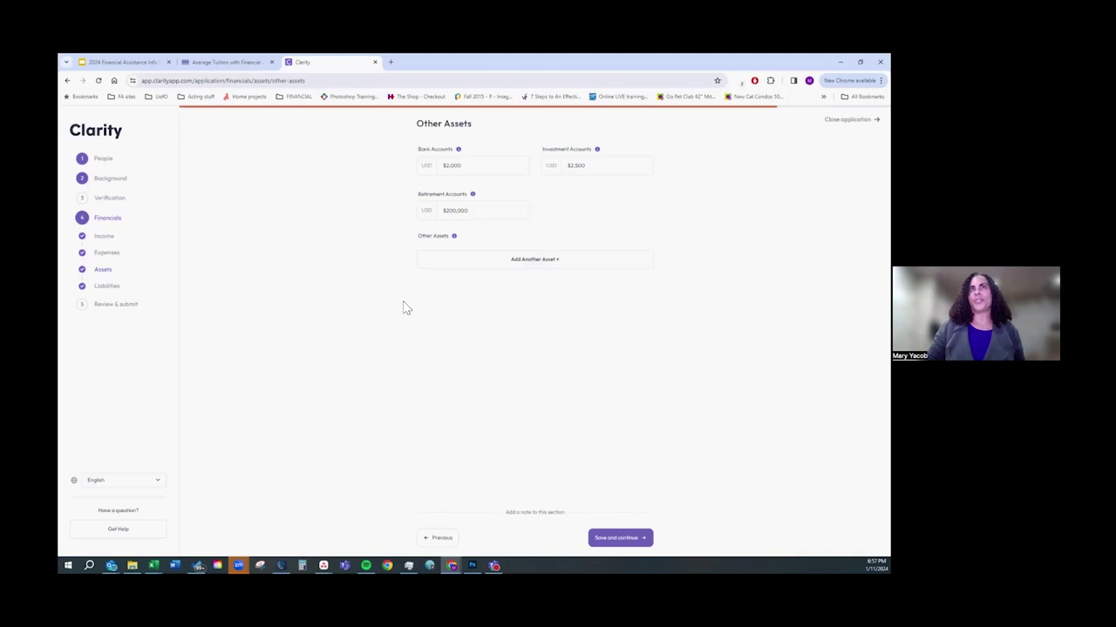
Step: Add another asset titled "529" with a 2023 value of $25,000, and save to continue to the 529 plan amounts
left_click(527, 262)
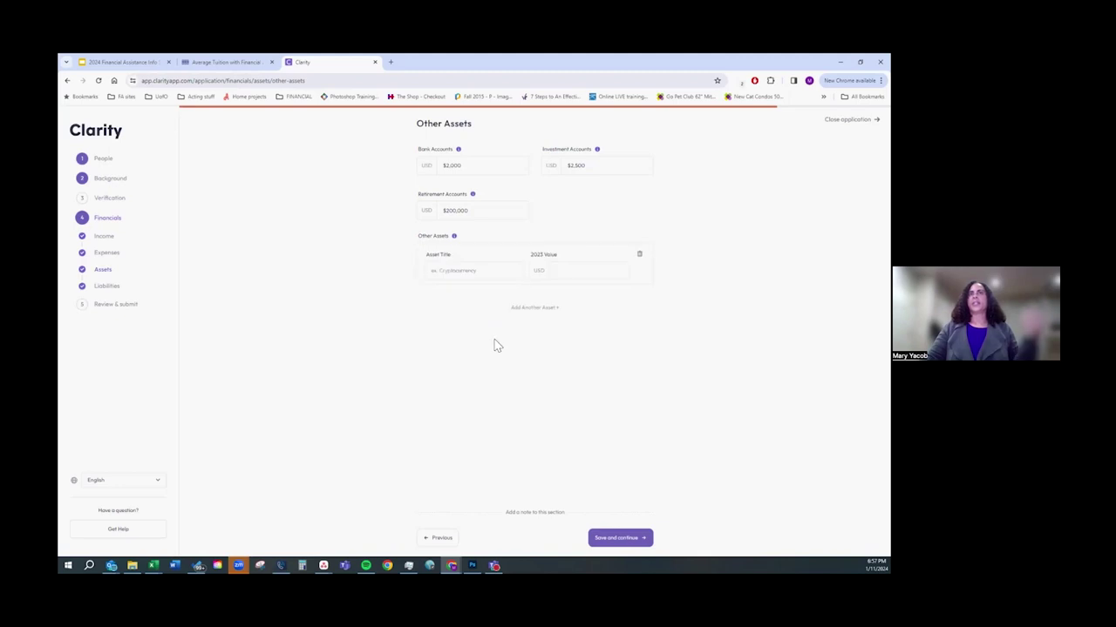
left_click(448, 272)
type("50")
type("29")
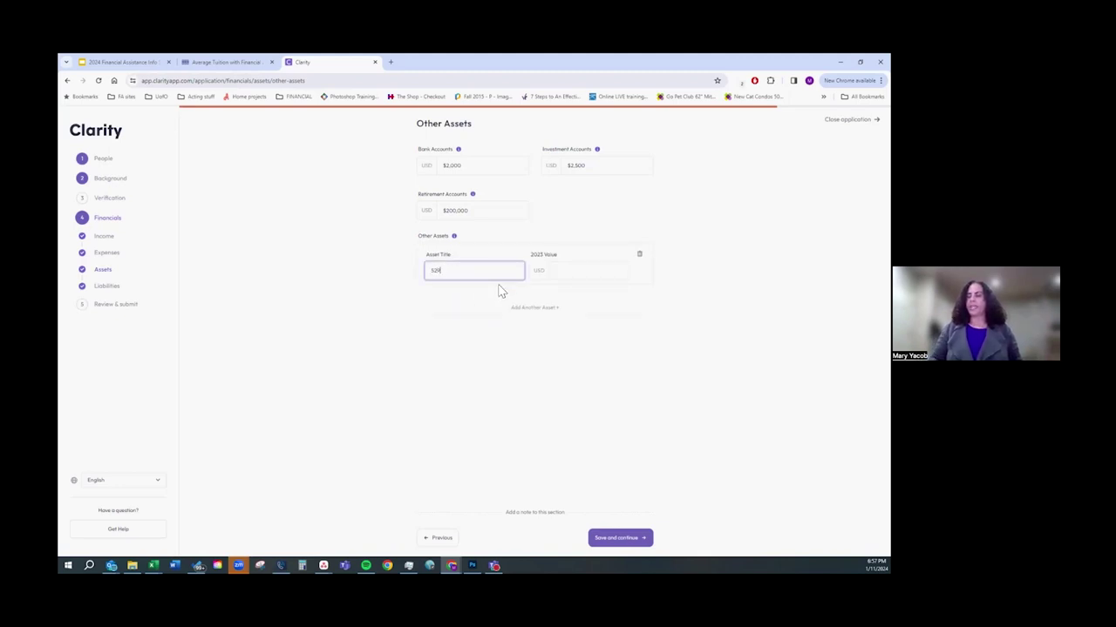
type("25000")
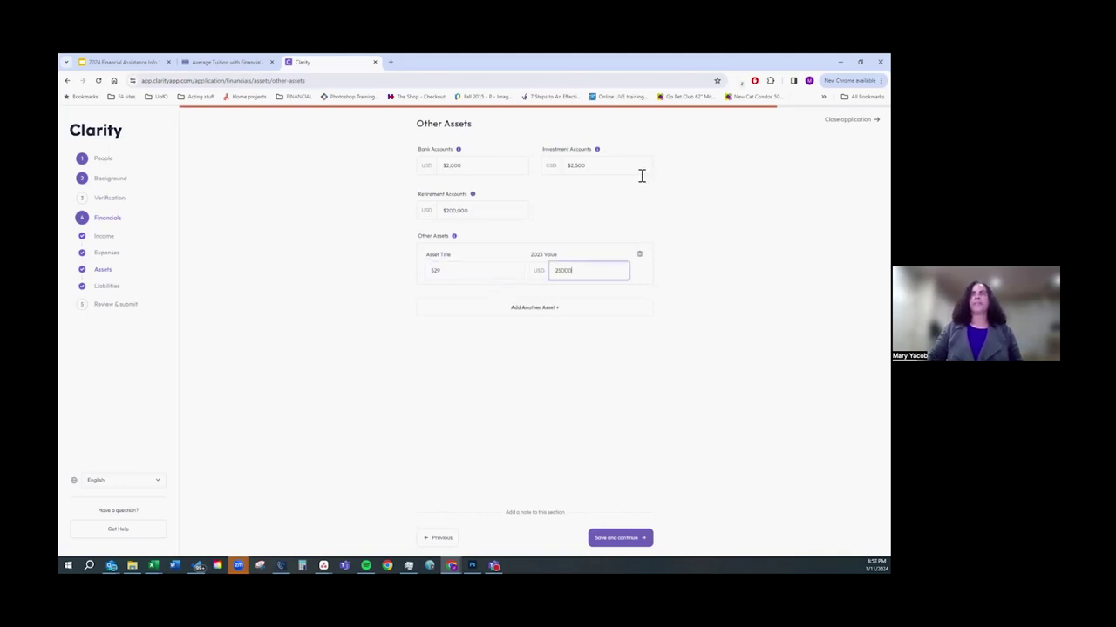
left_click(619, 539)
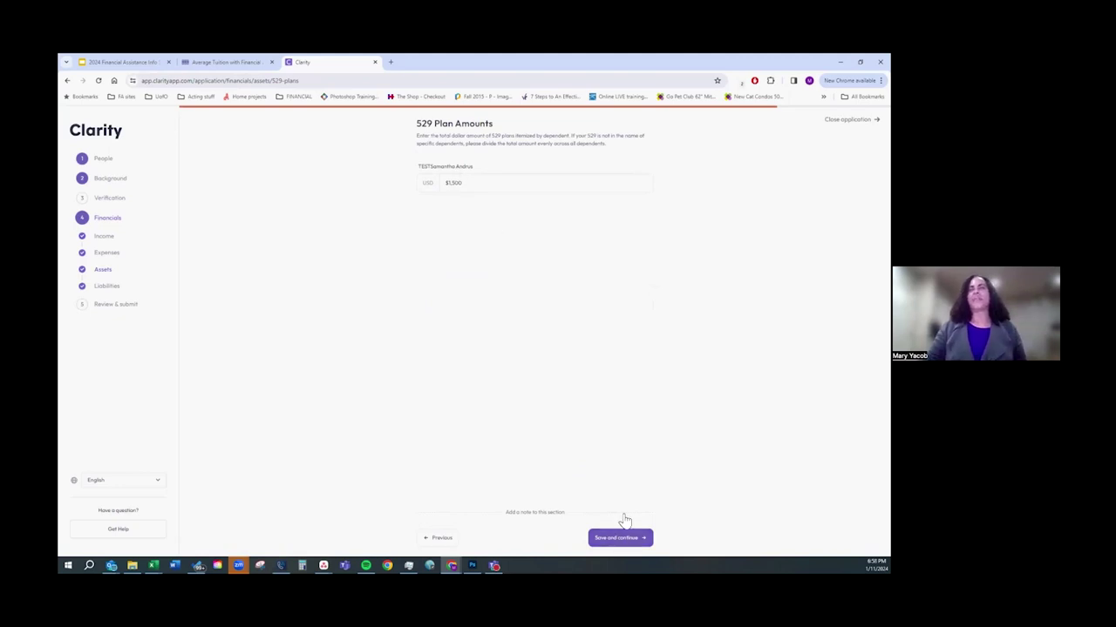
Step: Save the 529 plan amounts to continue to Liabilities, and review the credit card, student loan and personal loan entries
left_click(610, 537)
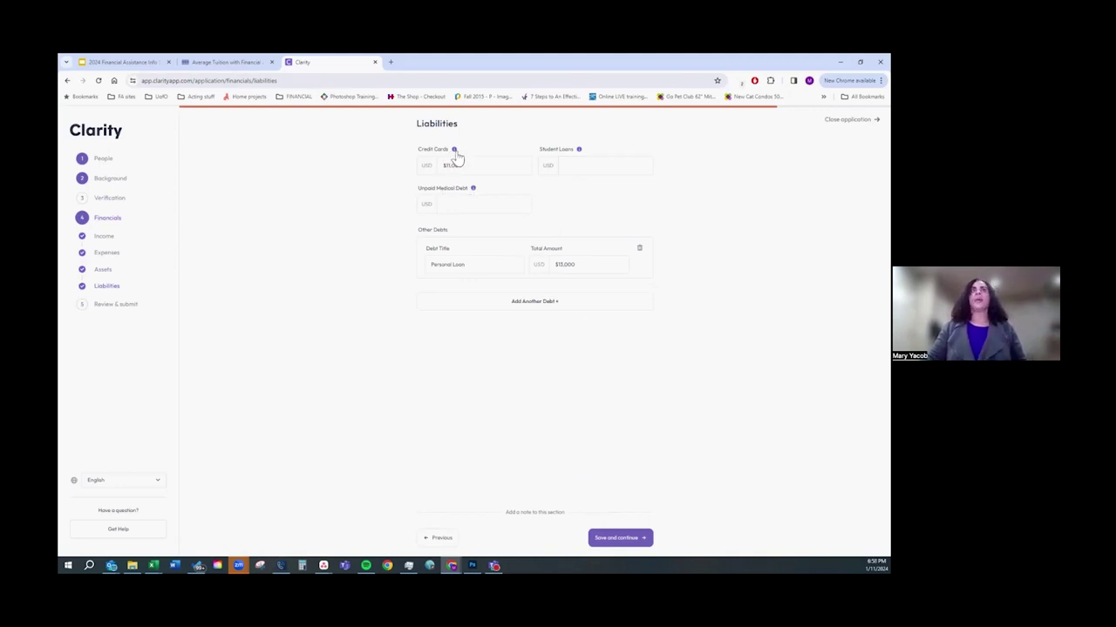
mouse_move(455, 152)
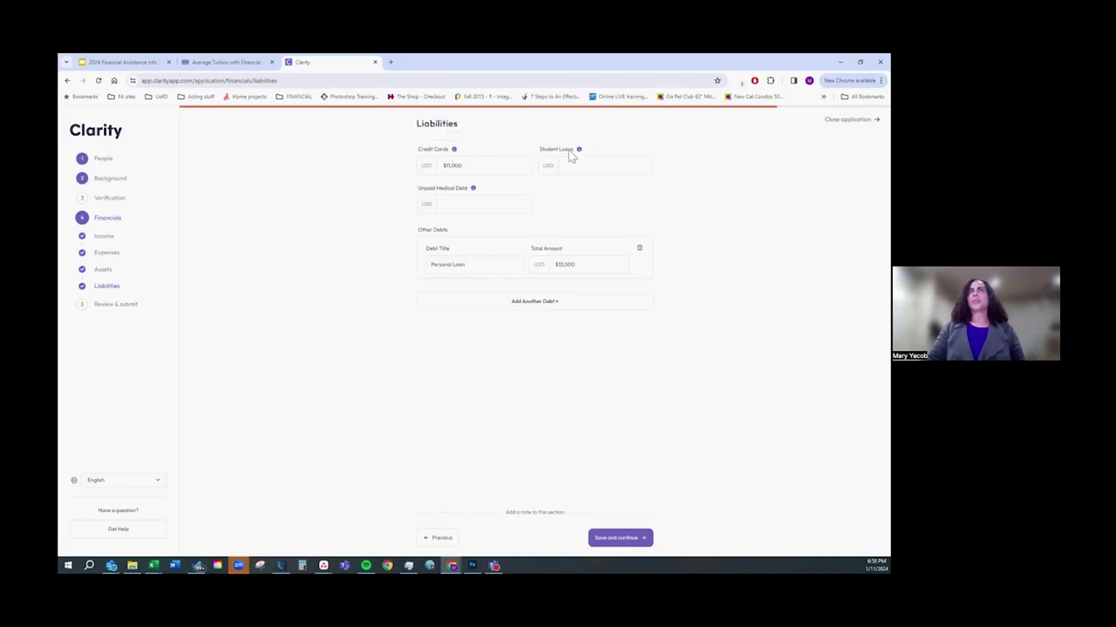
mouse_move(578, 154)
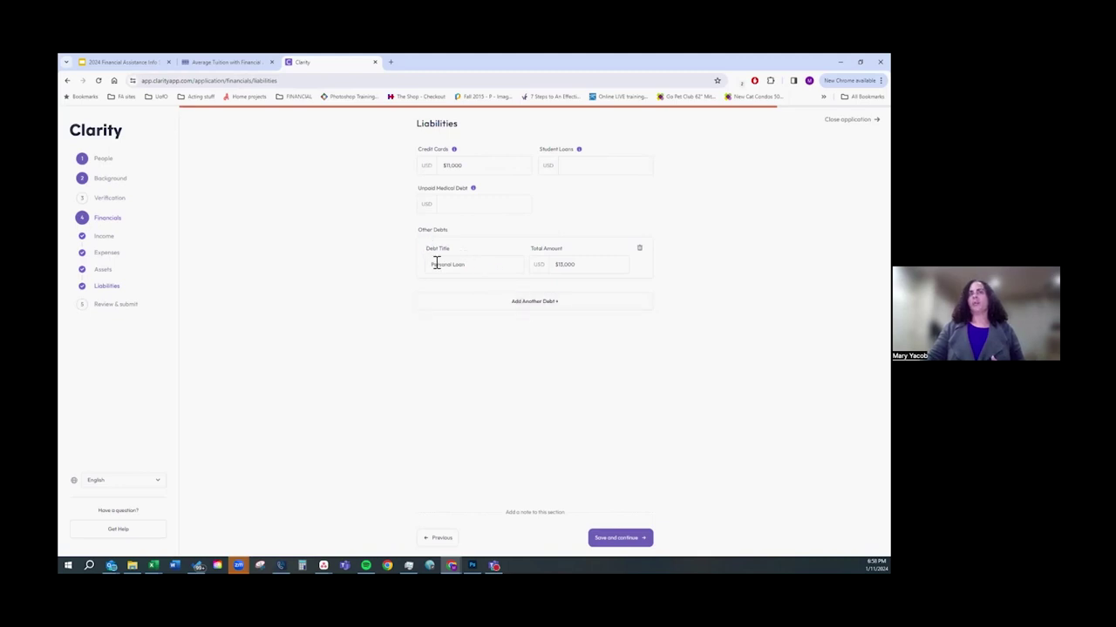
left_click(468, 268)
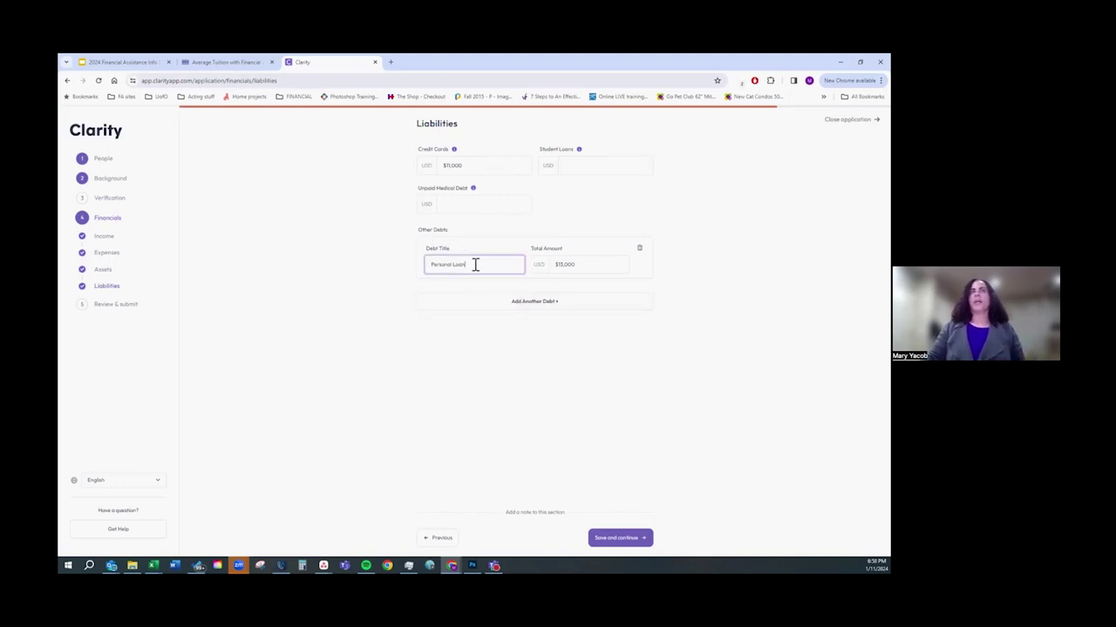
left_click(573, 265)
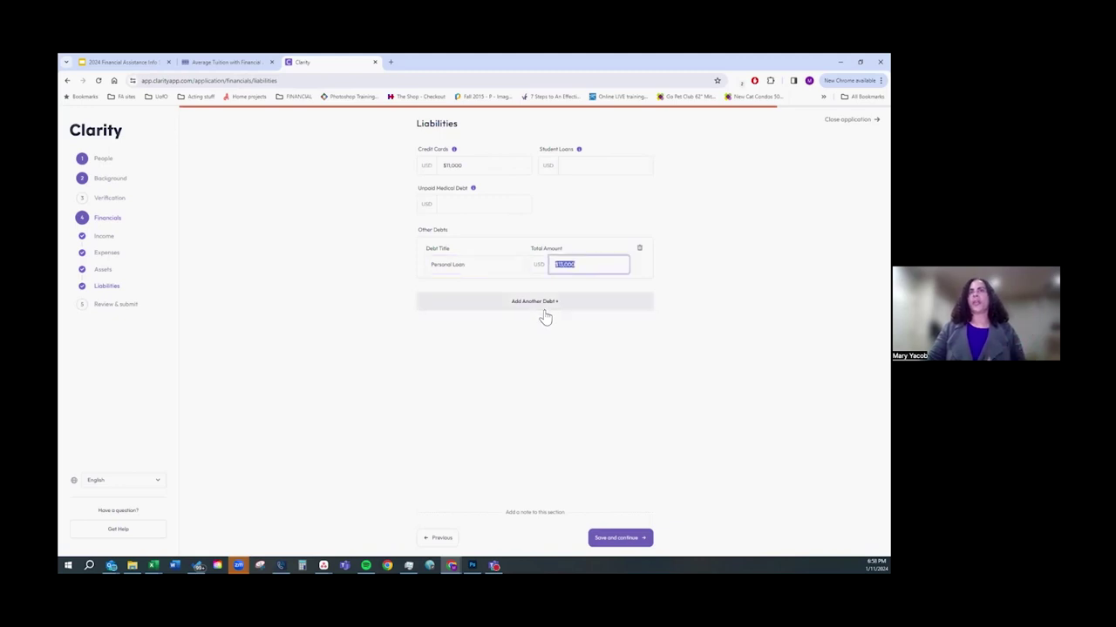
left_click(542, 305)
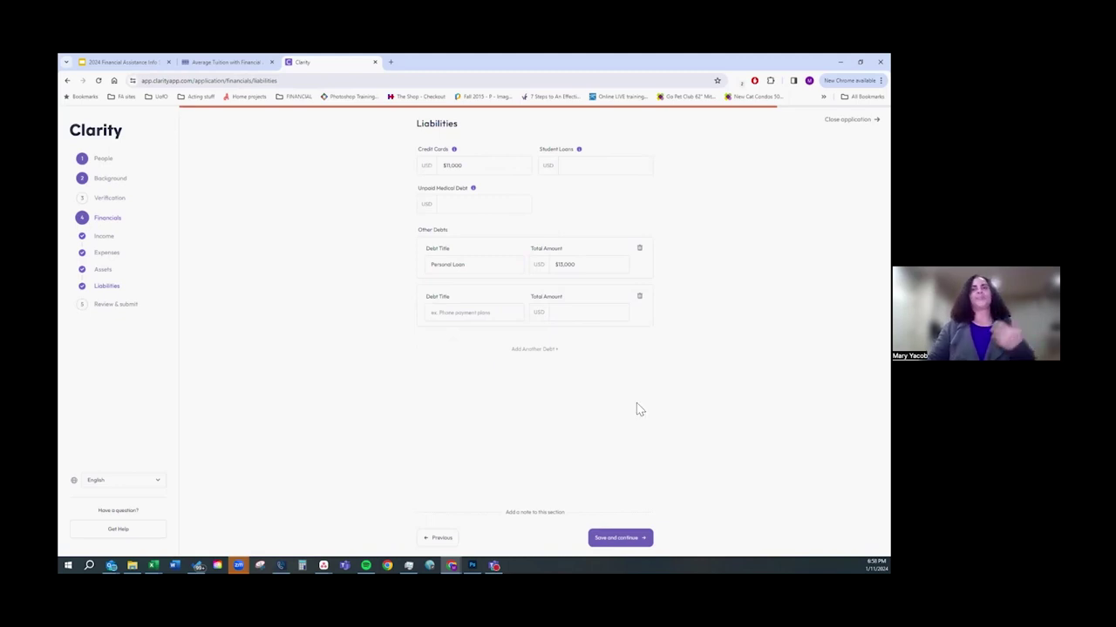
left_click(620, 538)
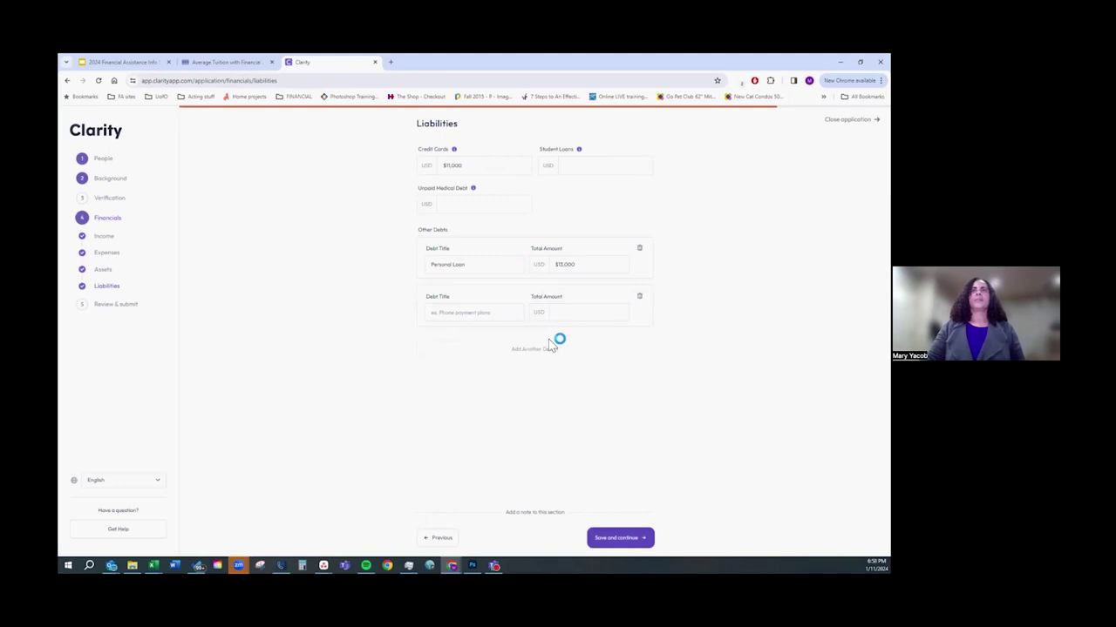
left_click(640, 298)
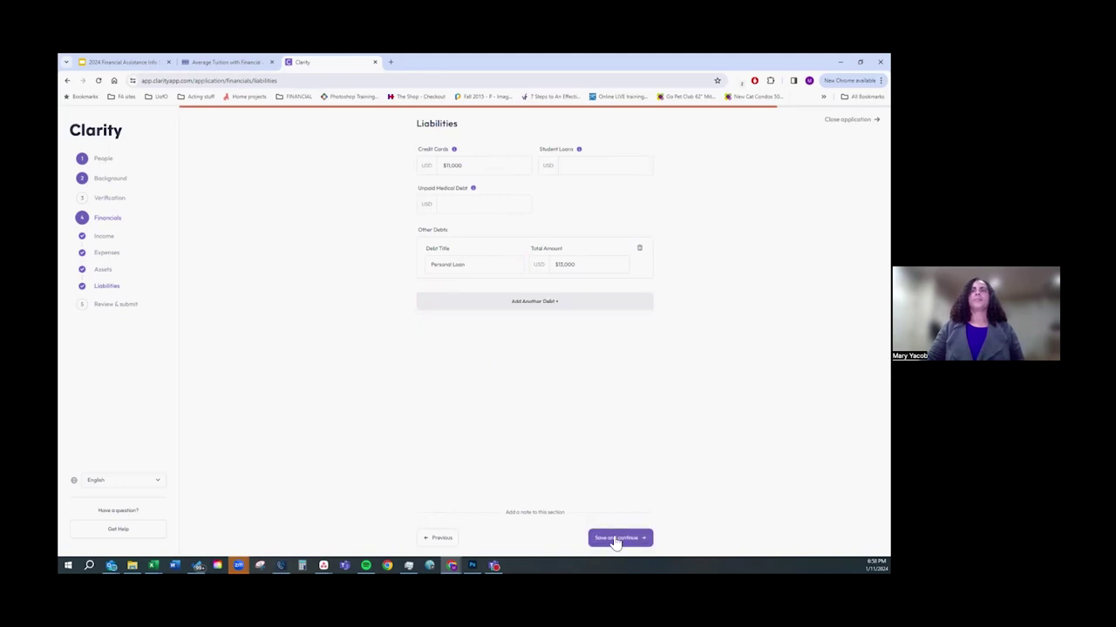
Step: Save the liabilities to continue to Other Considerations, and review the answers on other funding sources and additional information
left_click(618, 537)
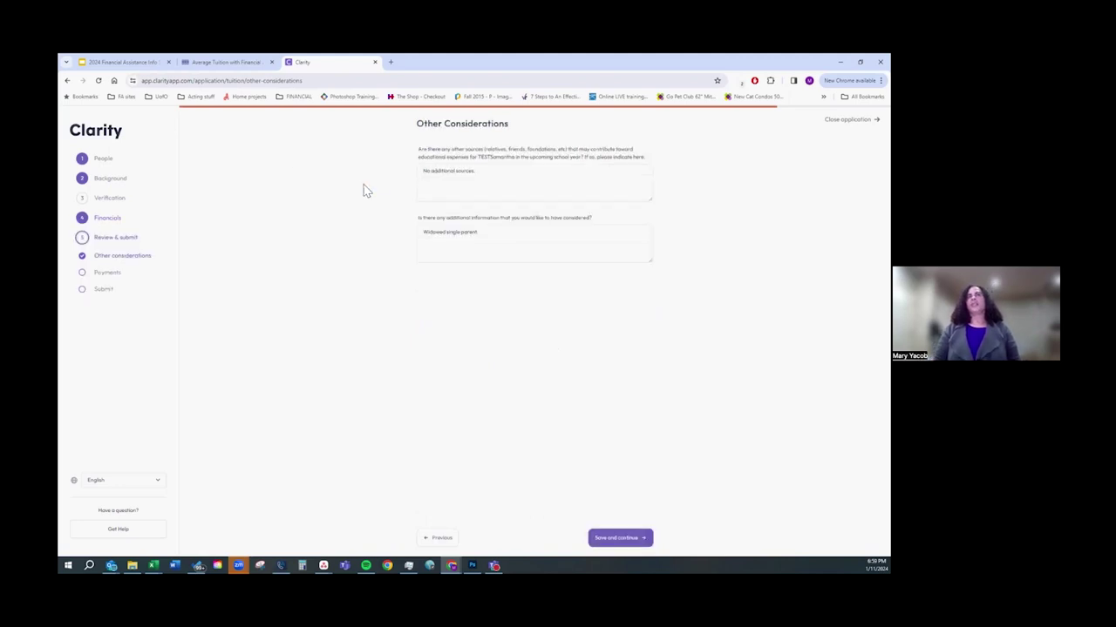
left_click(481, 172)
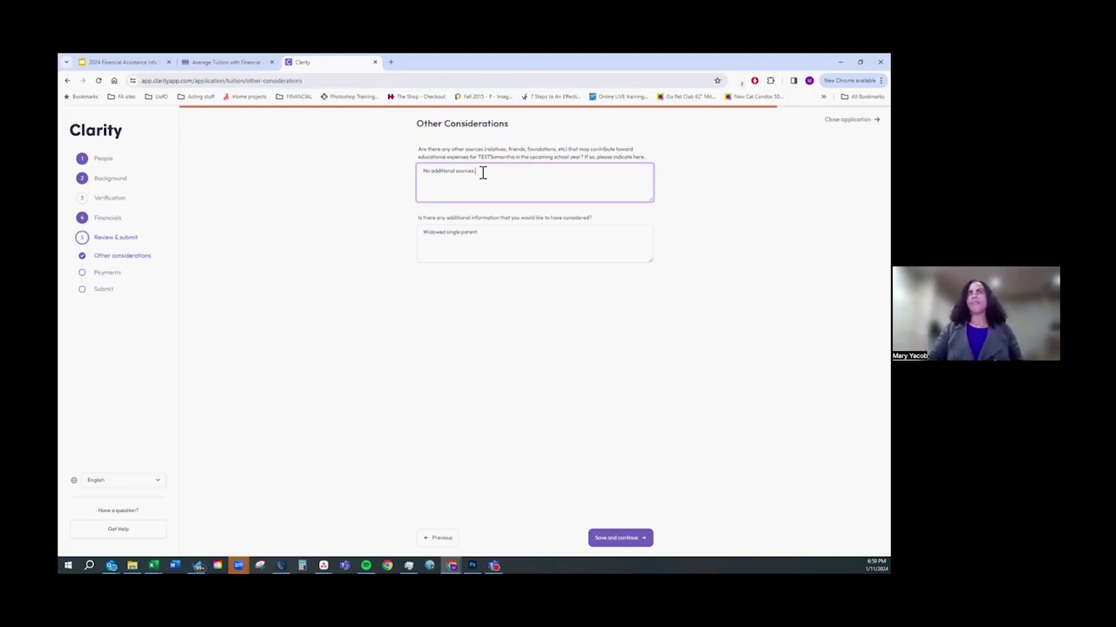
left_click_drag(475, 171, 425, 172)
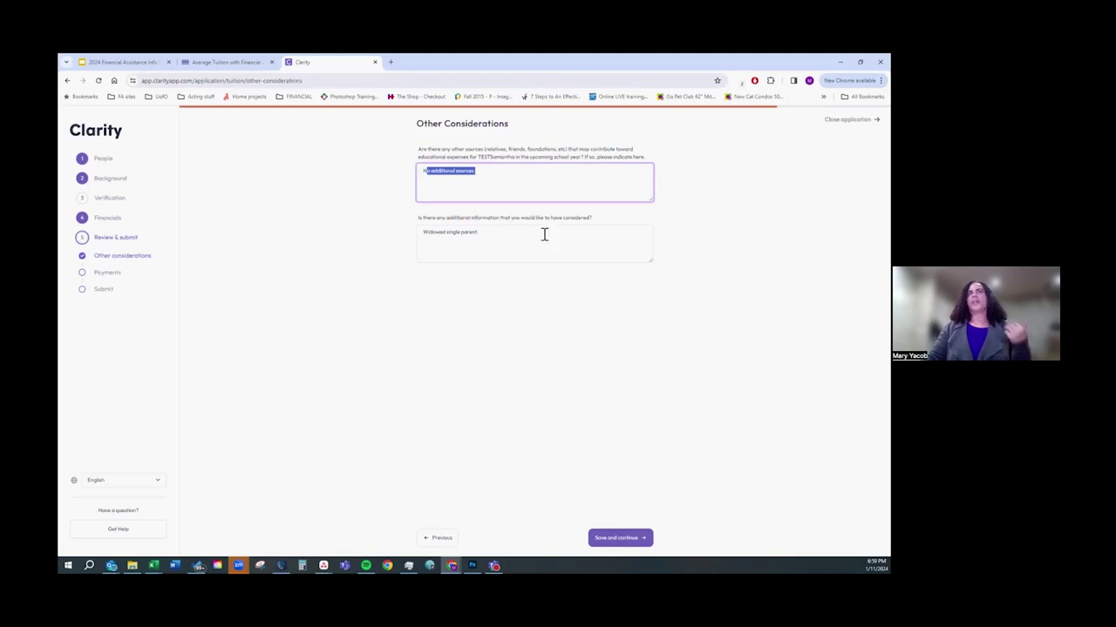
left_click(512, 235)
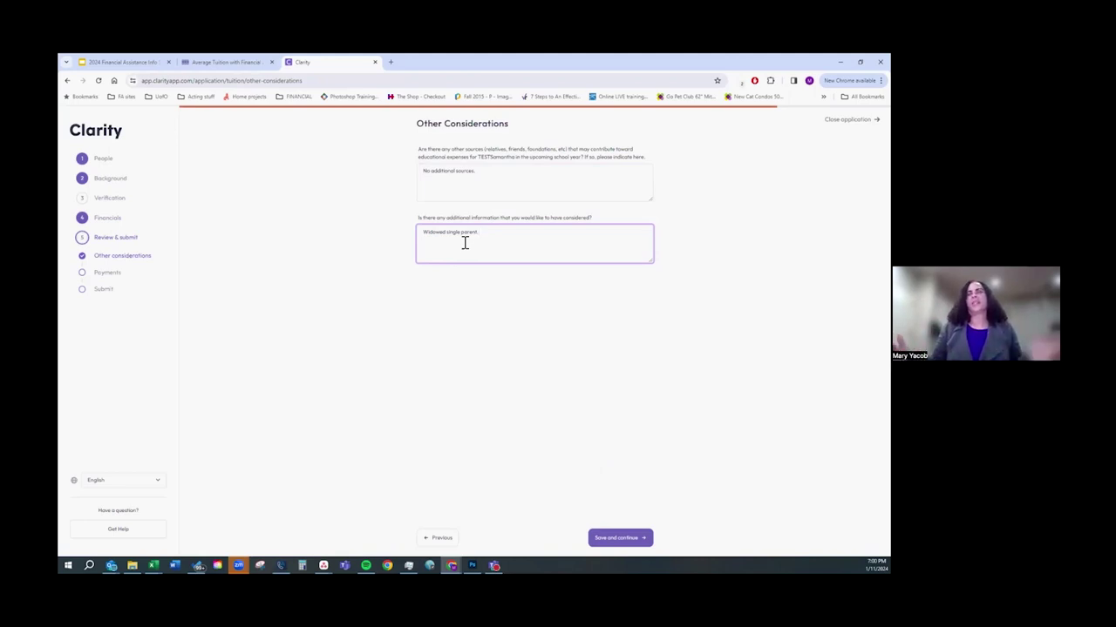
left_click_drag(482, 233, 415, 233)
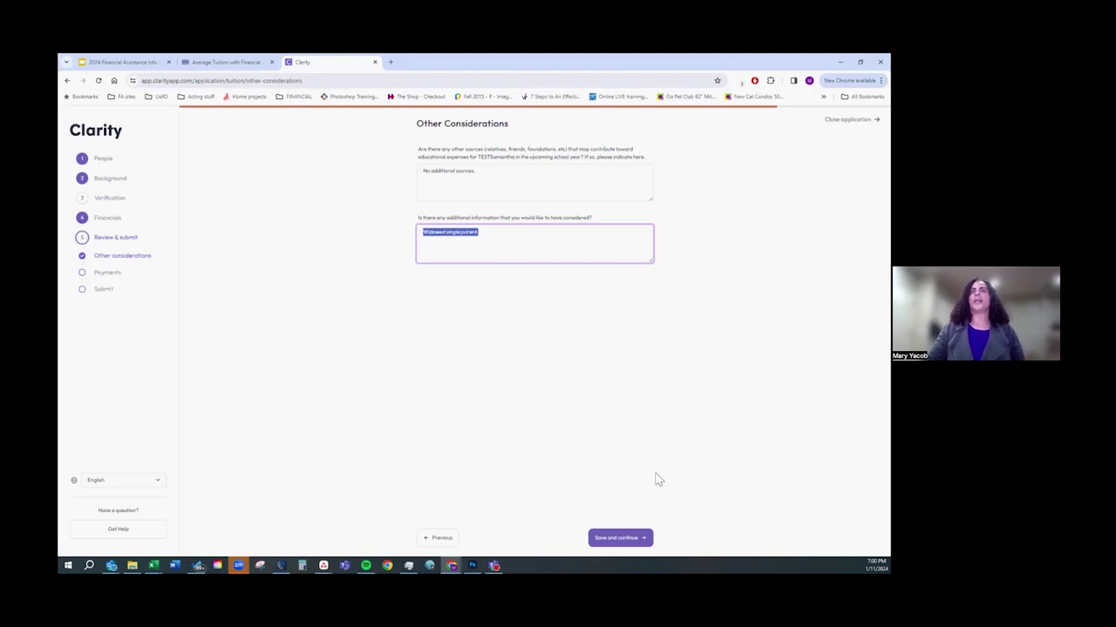
Step: Save the other considerations to continue to the payment page, and go on to the Submit Application overview
left_click(613, 539)
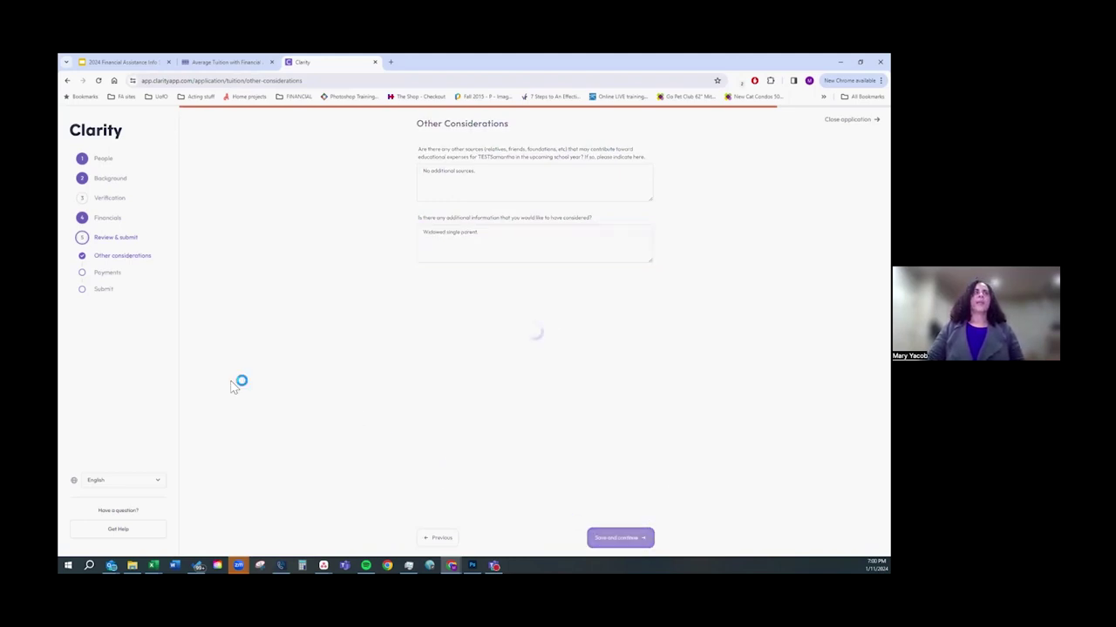
left_click(614, 540)
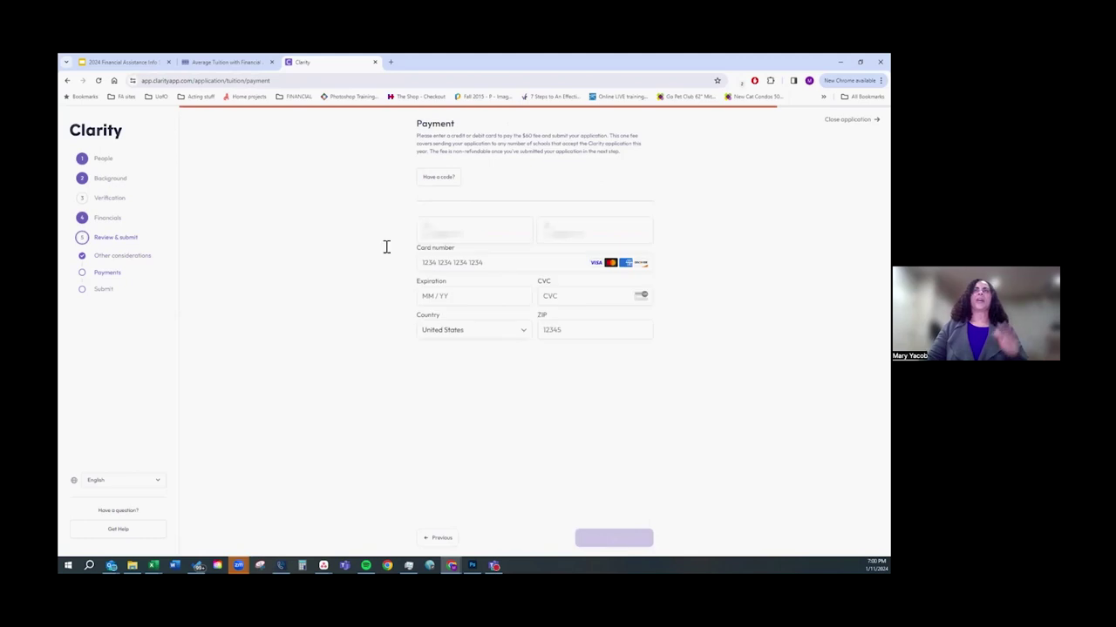
left_click(102, 289)
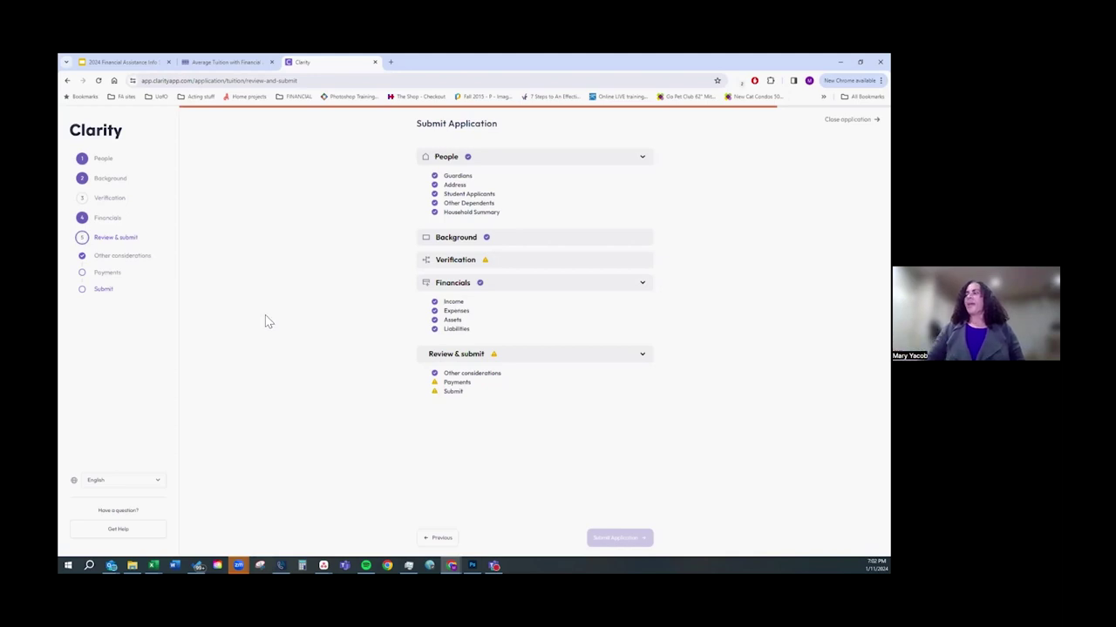
Step: Switch to the Catlin Gabel website's Tuition and Financial Assistance page, dismissing the campus closure notice permanently, and review the page
left_click(224, 64)
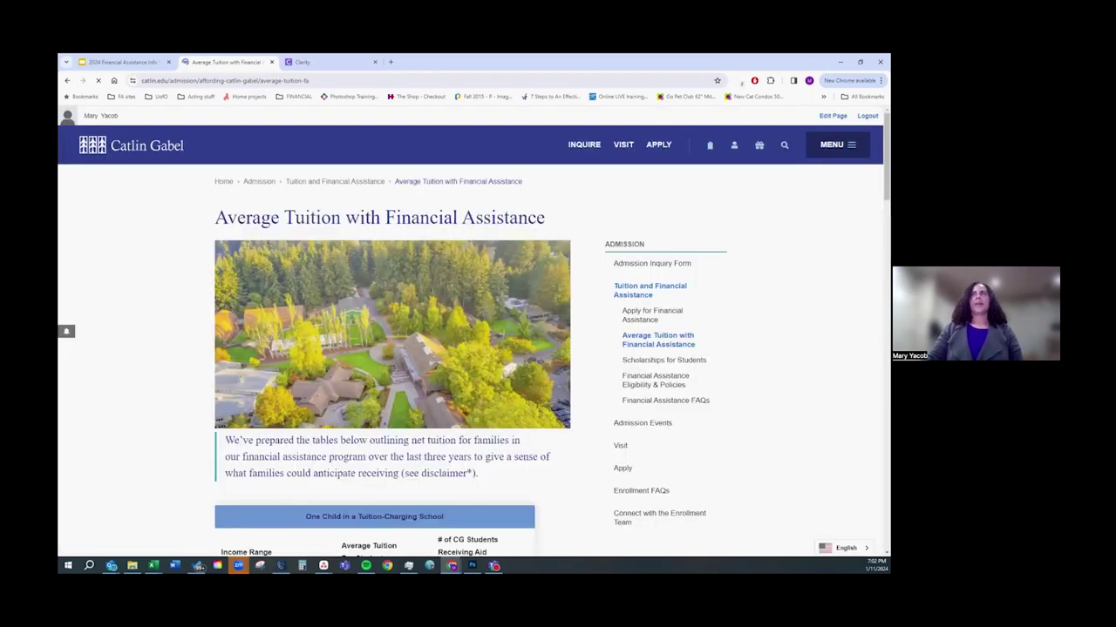
left_click(315, 183)
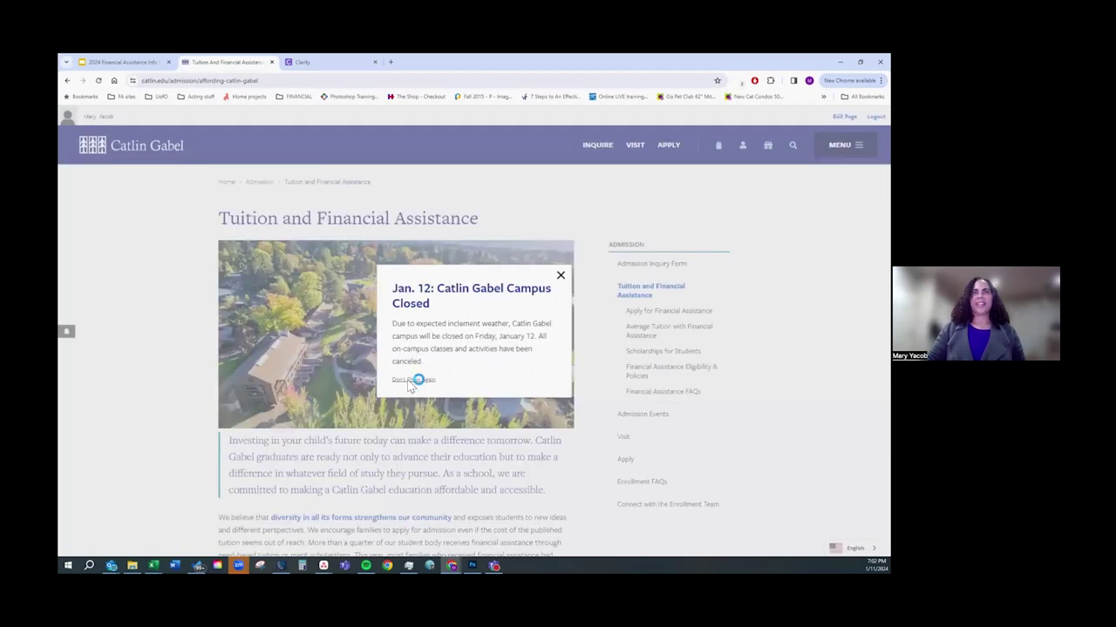
left_click(414, 380)
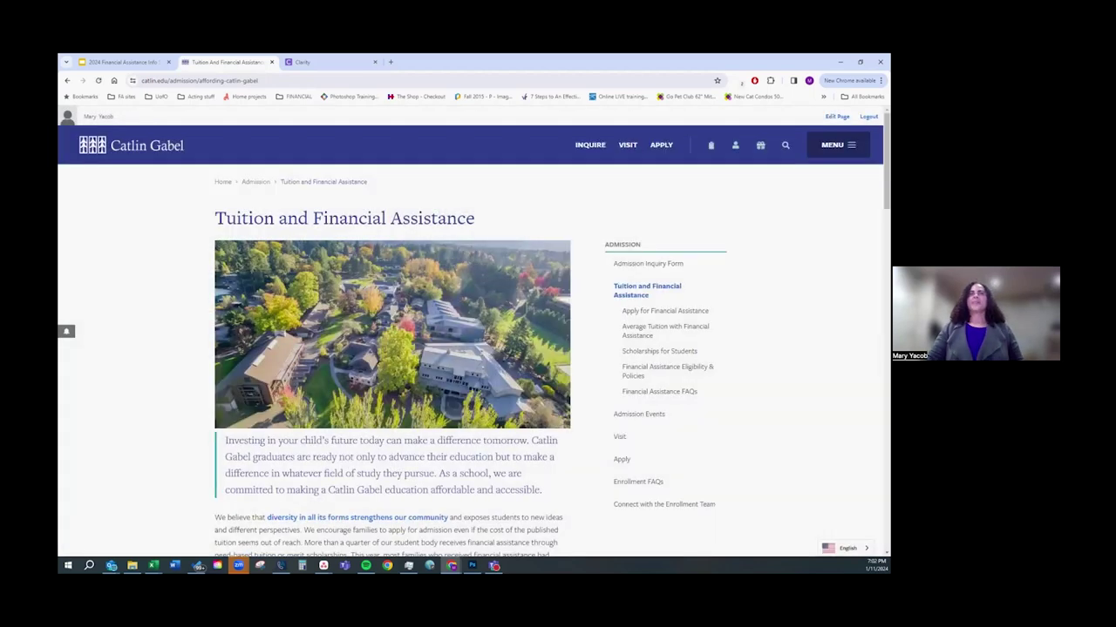
scroll(470, 348, "down", 2)
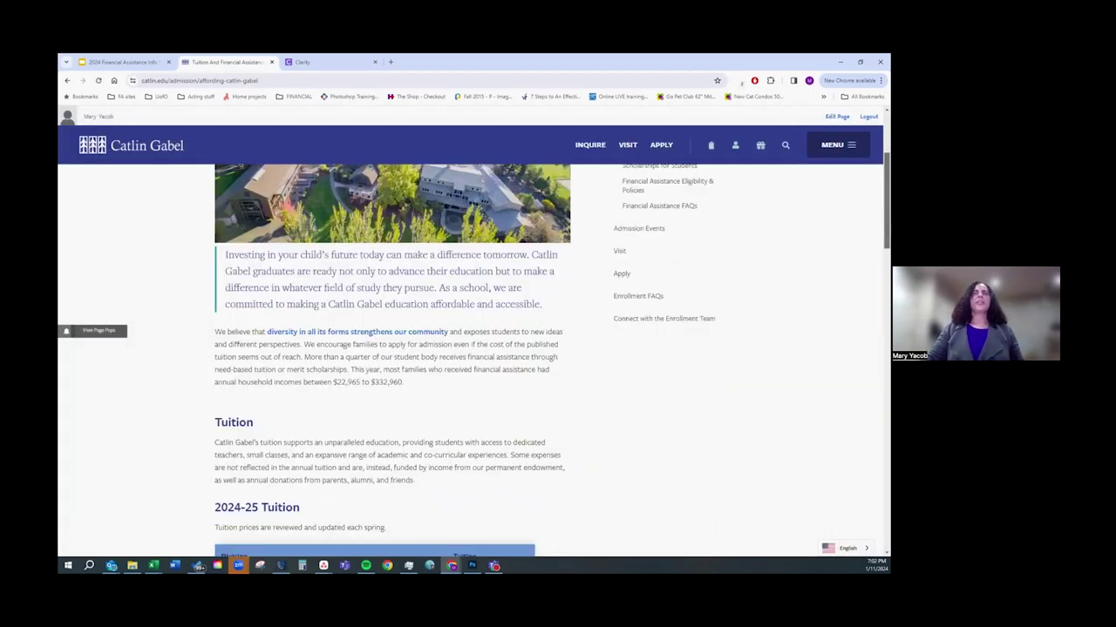
scroll(471, 349, "up", 1)
scroll(471, 349, "up", 1)
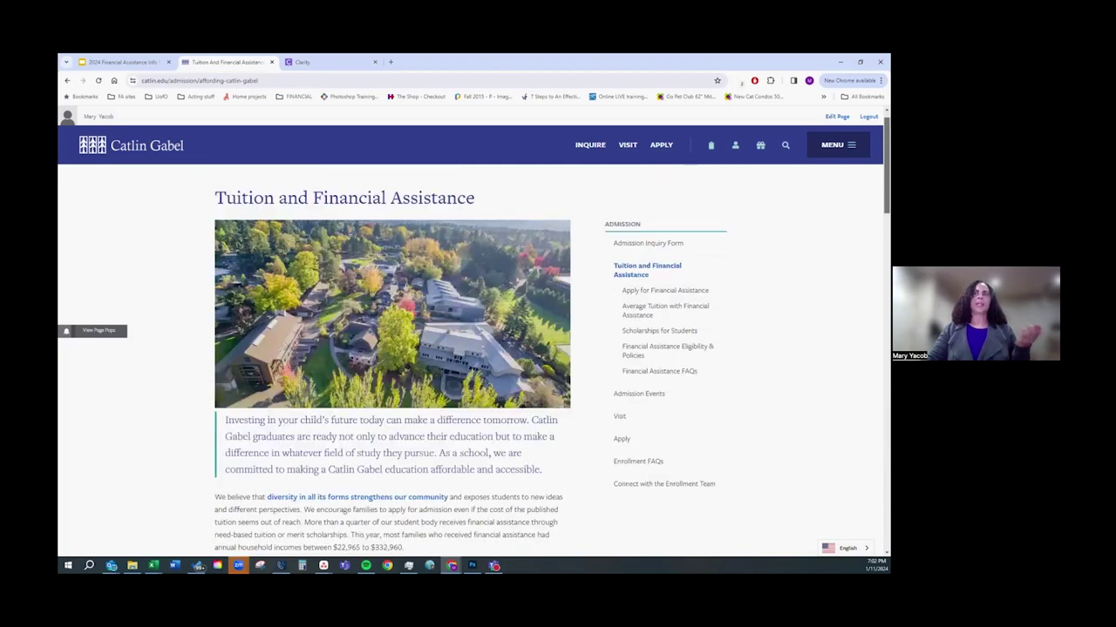
scroll(470, 348, "down", 1)
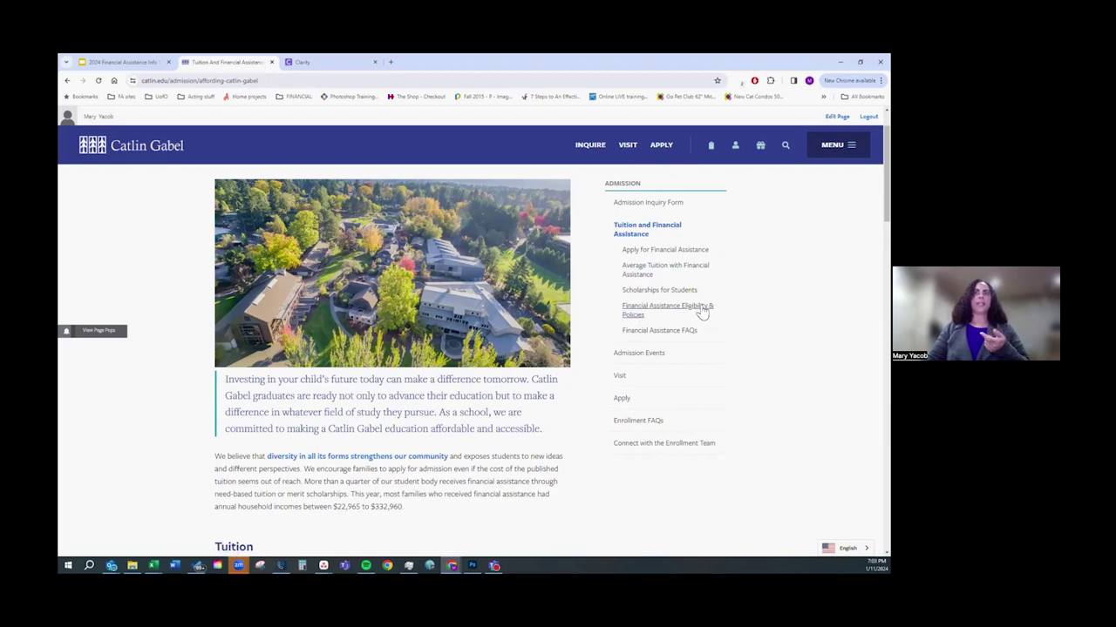
left_click(635, 315)
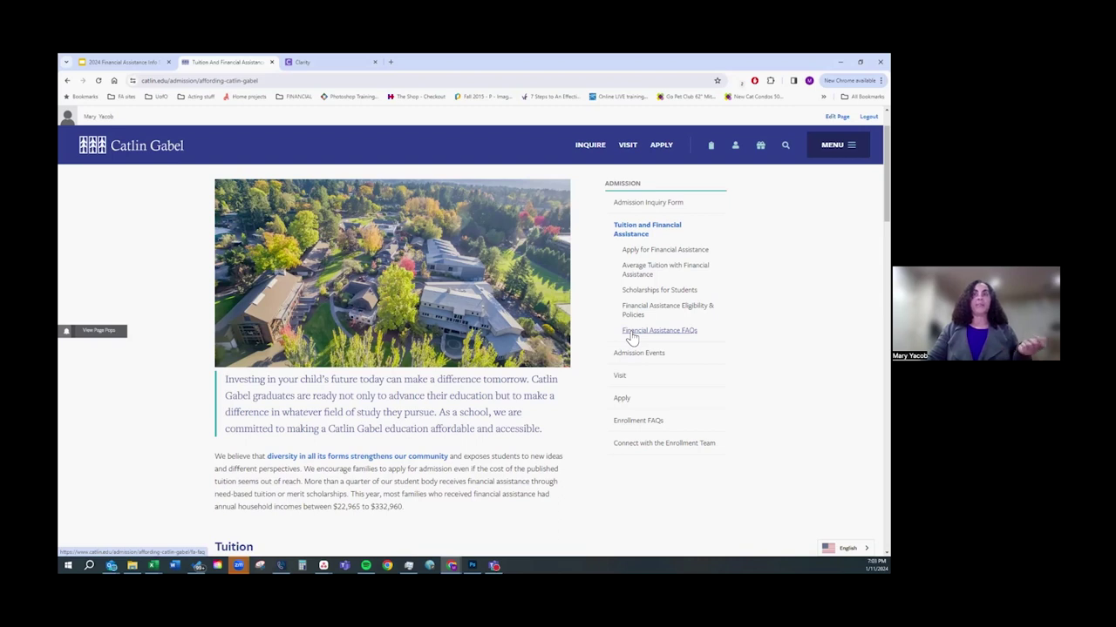
Step: Examine the key dates and deadlines for applying for financial assistance, and expand Step 1 on completing the Clarity online application
left_click(661, 250)
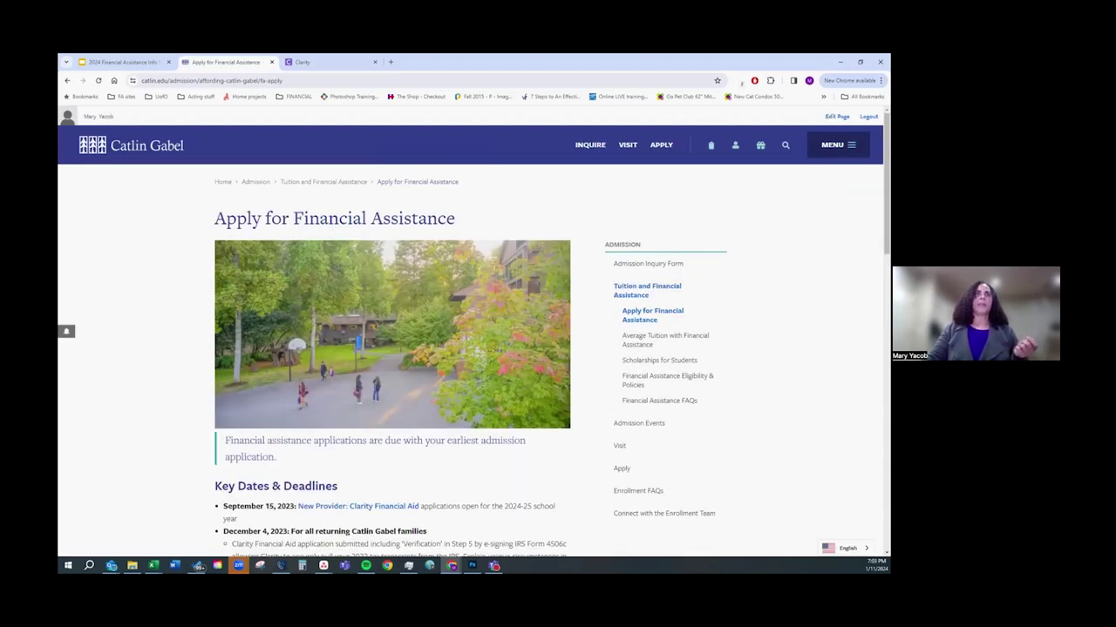
scroll(471, 349, "down", 3)
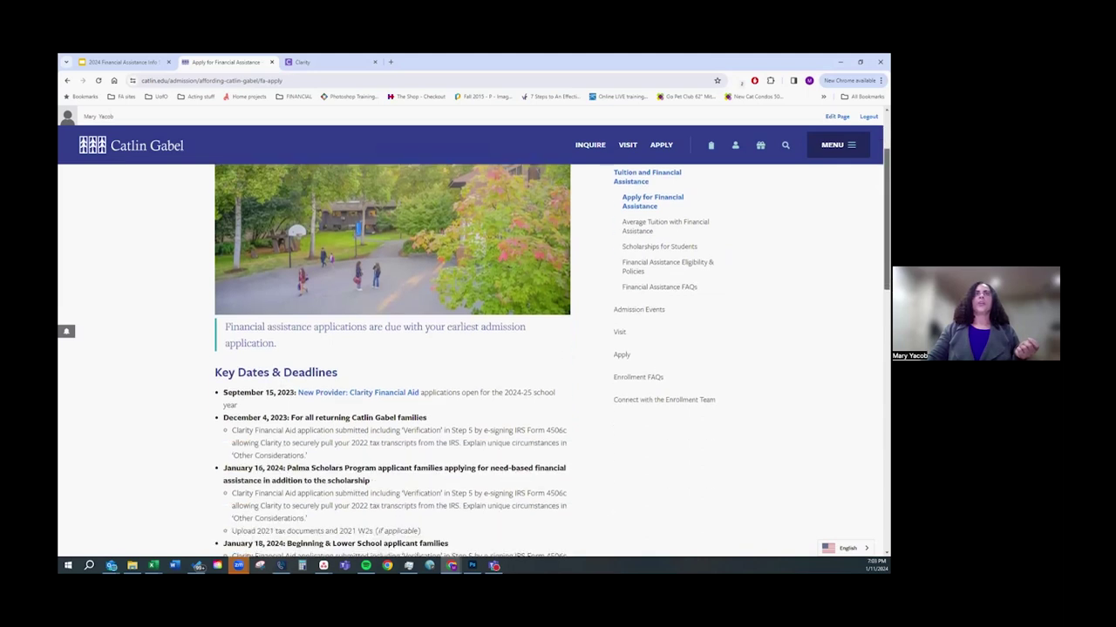
scroll(470, 349, "down", 1)
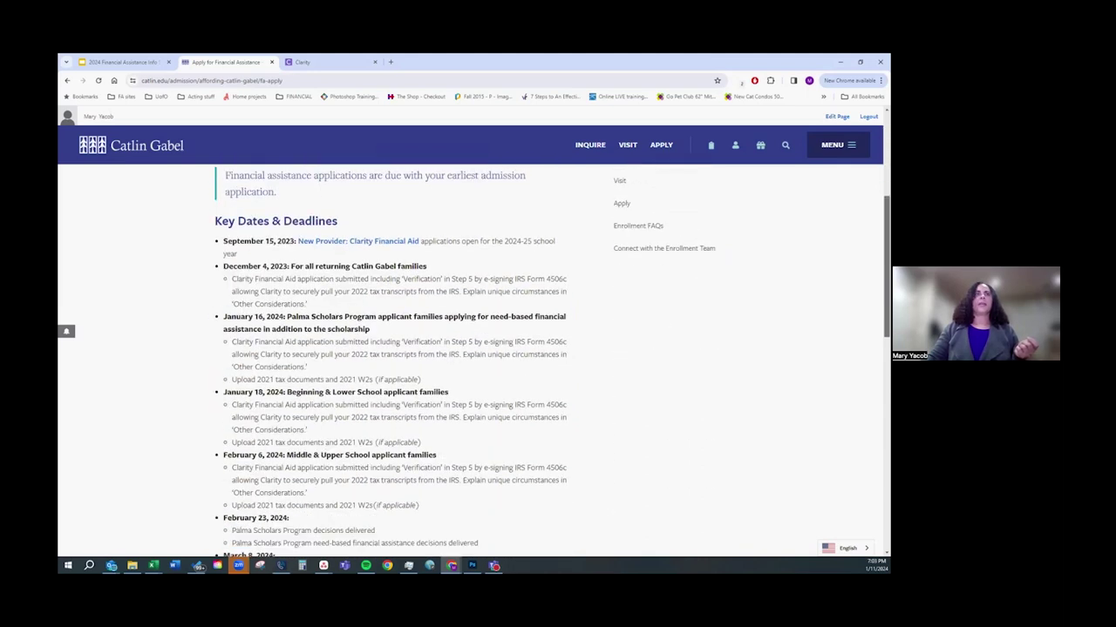
scroll(471, 348, "down", 1)
scroll(471, 349, "down", 2)
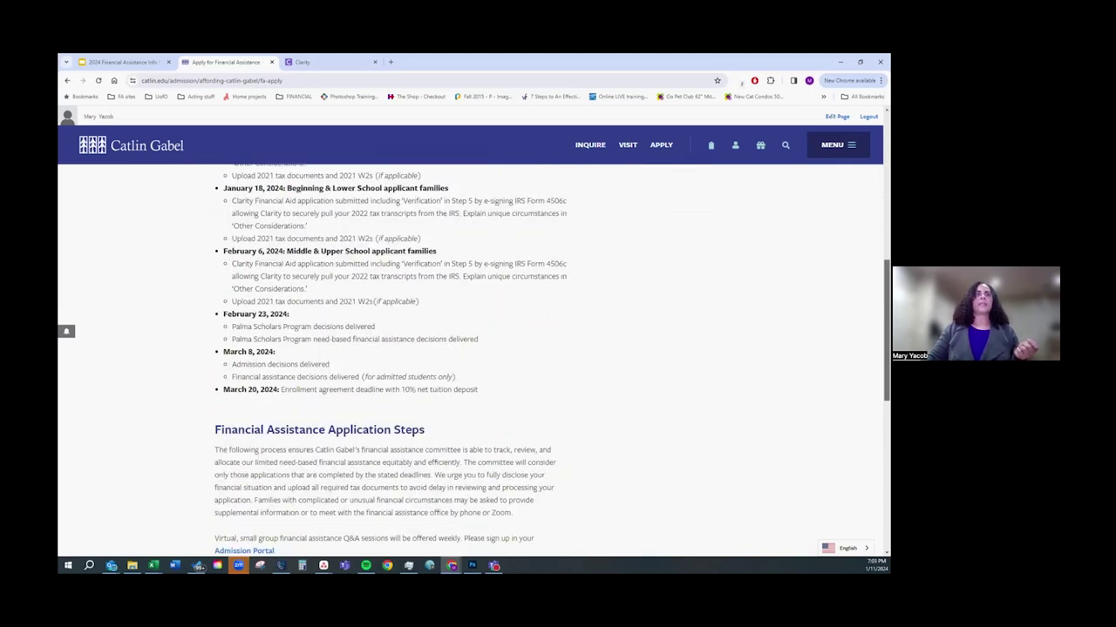
scroll(471, 349, "down", 3)
scroll(417, 328, "down", 1)
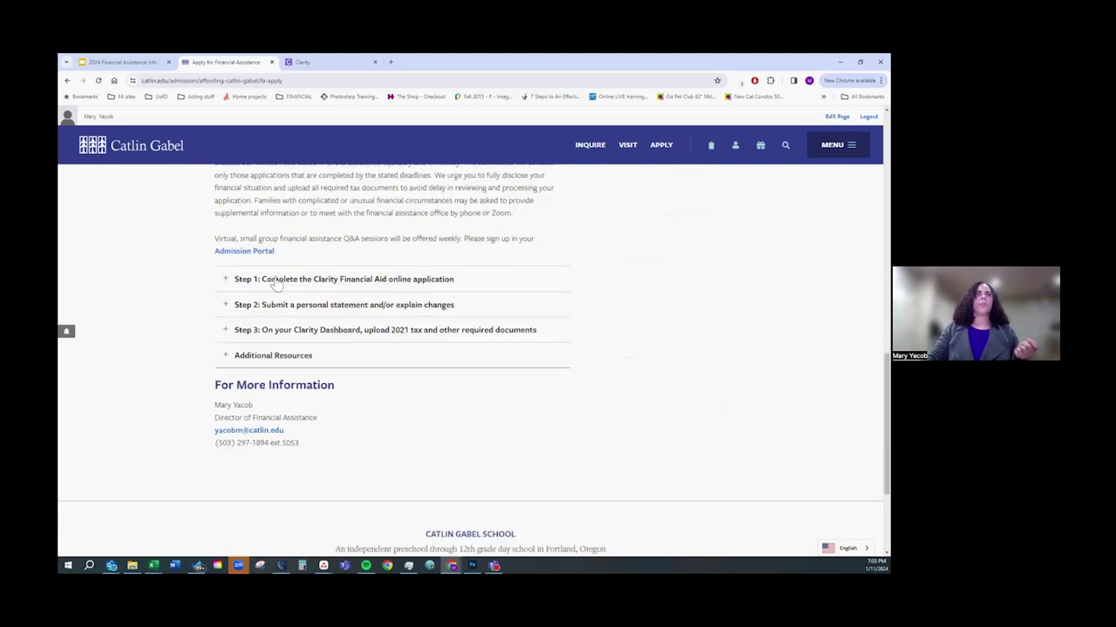
left_click(226, 285)
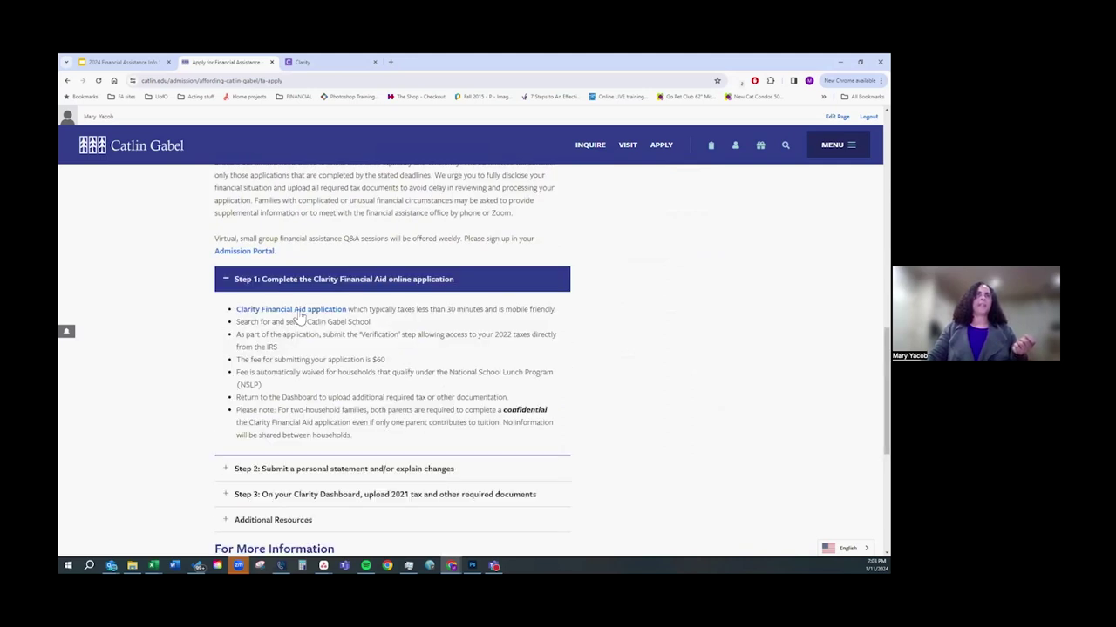